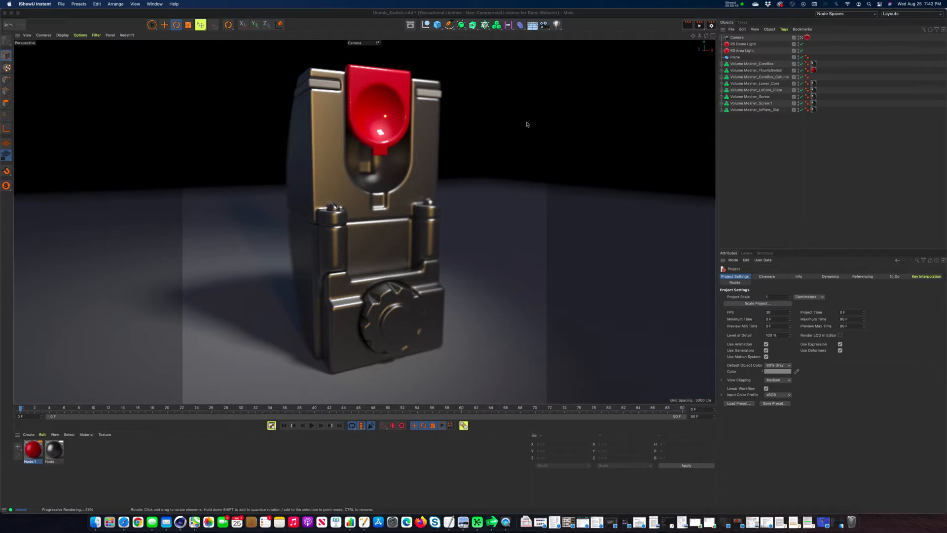
- Stop the Redshift IPR rendering in the viewport and create a new empty project
left_click(127, 35)
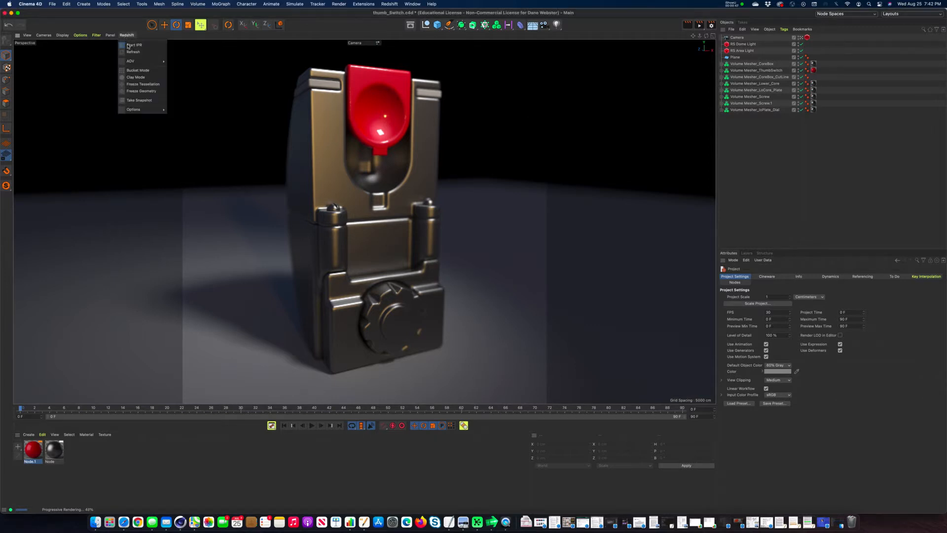
left_click(139, 46)
left_click(411, 4)
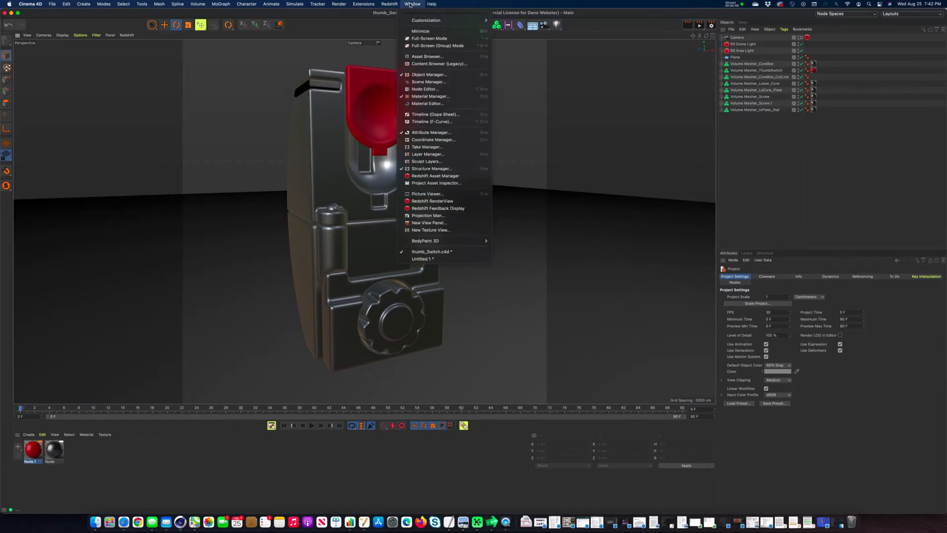
left_click(411, 5)
left_click(53, 5)
left_click(61, 21)
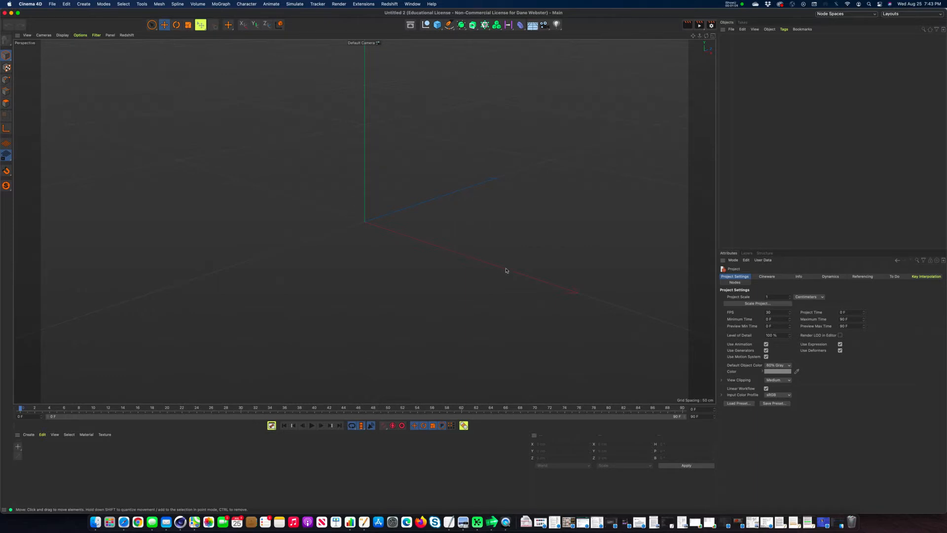
- Add a cube to the scene and look through its basic, coordinate and object properties
left_click(437, 25)
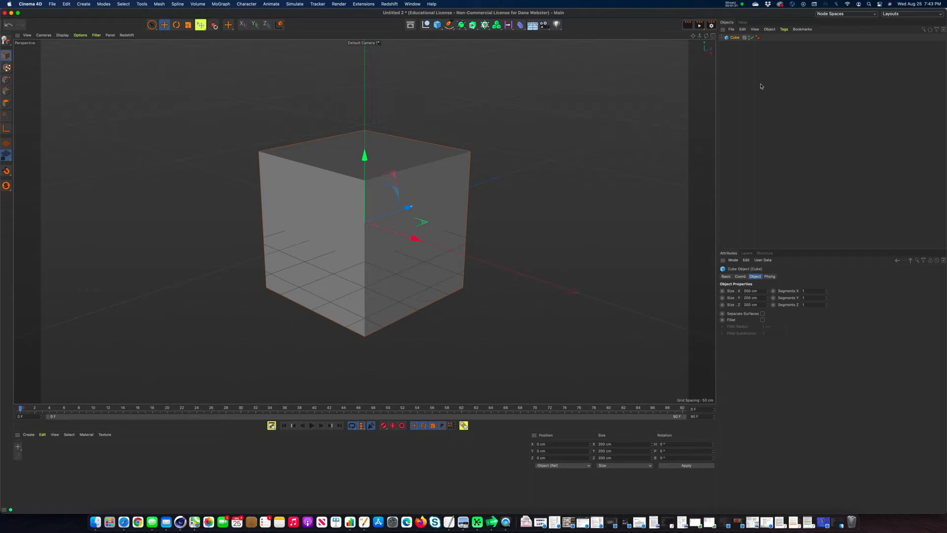
left_click(726, 277)
left_click(744, 277)
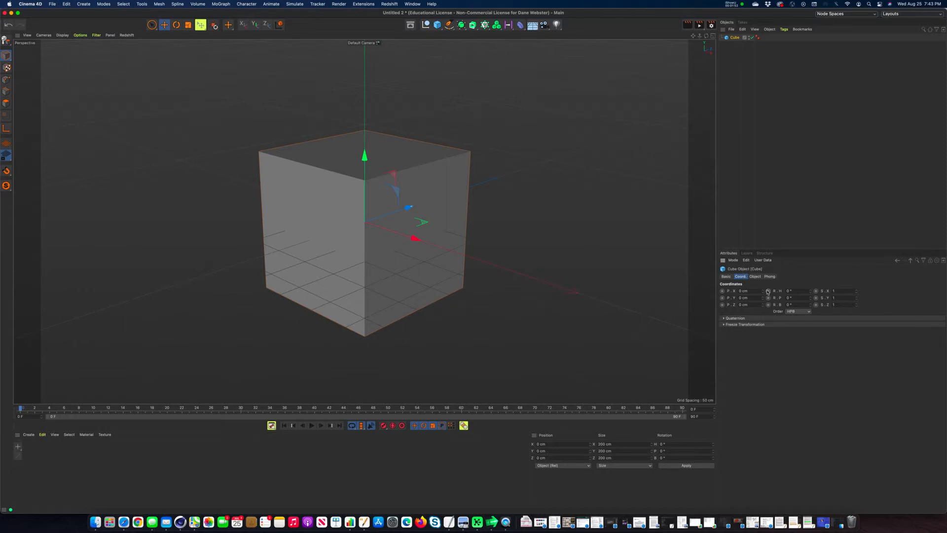
left_click(755, 277)
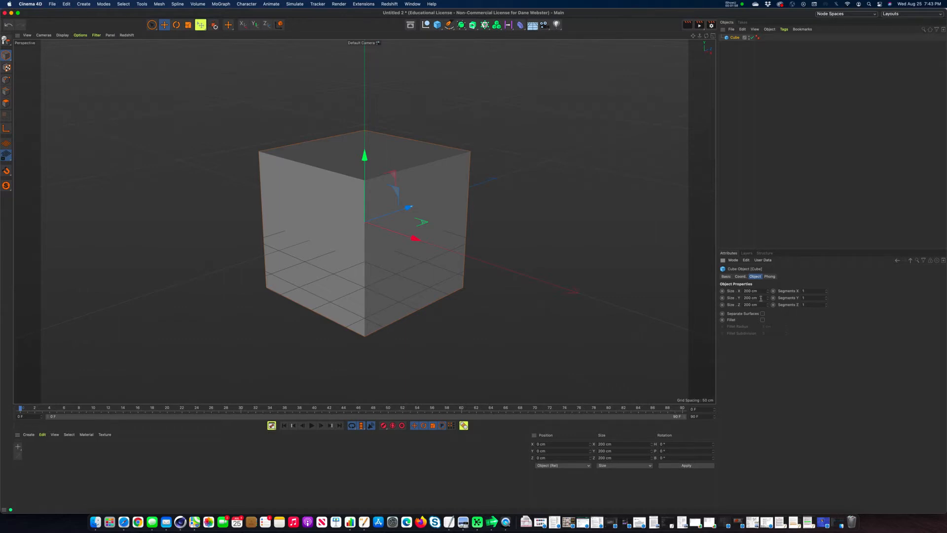
- Set the cube's Y size to 100 cm
left_click_drag(760, 298, 733, 297)
type("100")
key("Tab")
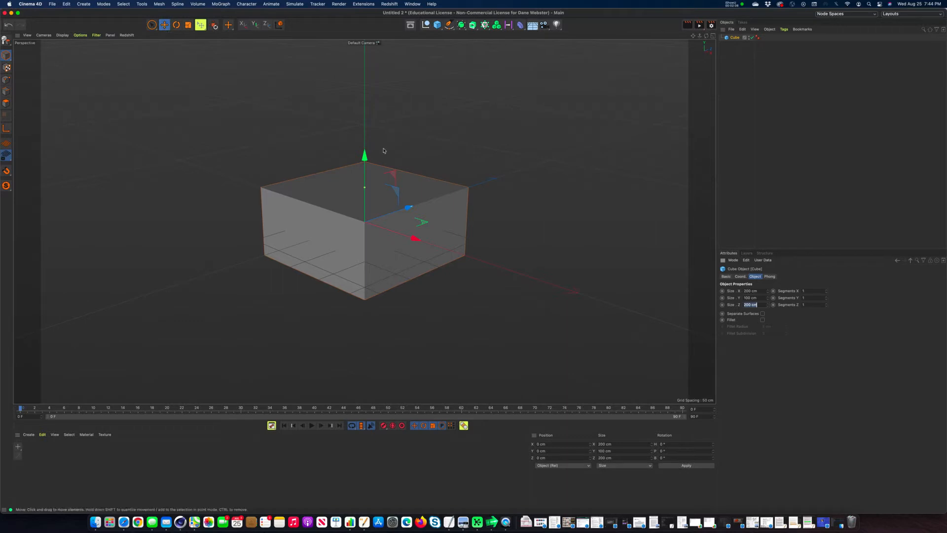
- Stretch the cube with its size handles to about 220 cm in X and 151 cm in Y, lengthening it along Z
mouse_move(365, 188)
left_mouse_down()
mouse_move(367, 164)
mouse_move(371, 180)
left_mouse_up()
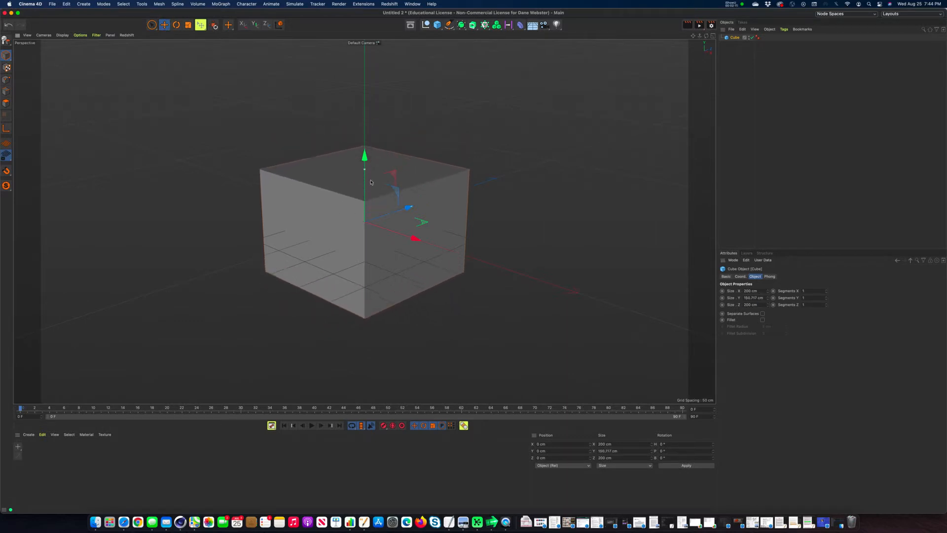
left_click_drag(408, 207, 424, 205)
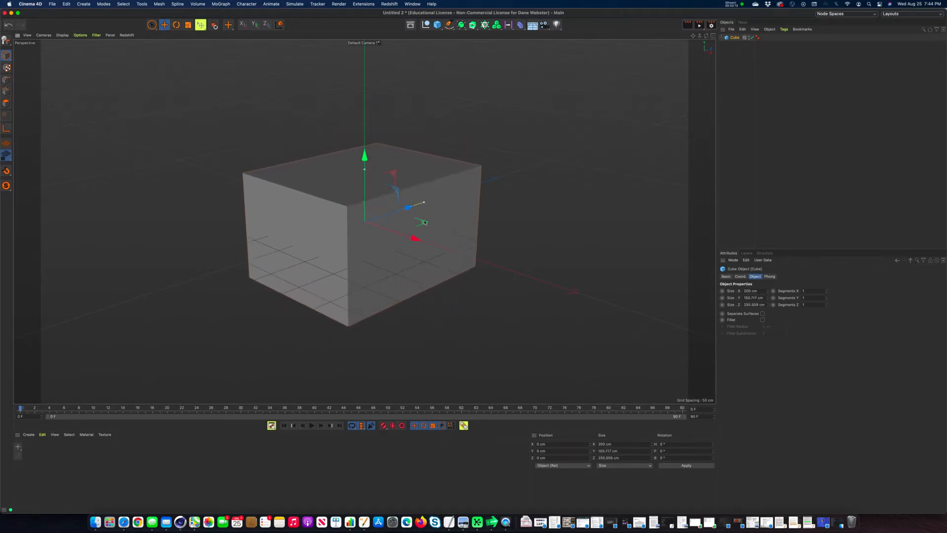
left_click_drag(420, 242, 433, 252)
right_click_drag(449, 288, 477, 296, "alt")
left_click_drag(433, 239, 421, 232)
left_click_drag(418, 188, 451, 181)
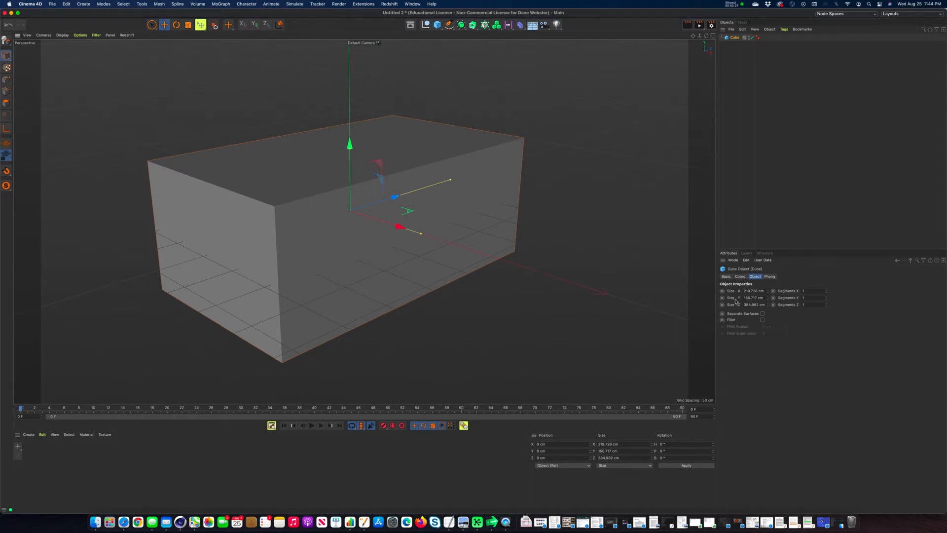
- Set the cube's X, Y and Z sizes to 200 cm each
left_click_drag(765, 291, 713, 286)
type("200")
key("Tab")
type("200")
key("Tab")
type("200")
key("Tab")
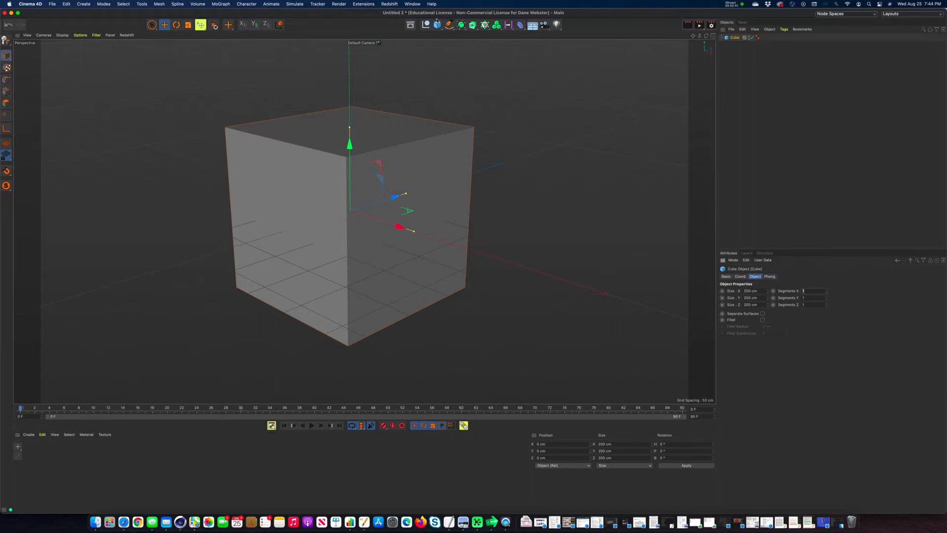
- Add a cylinder primitive to the scene
left_click(438, 26)
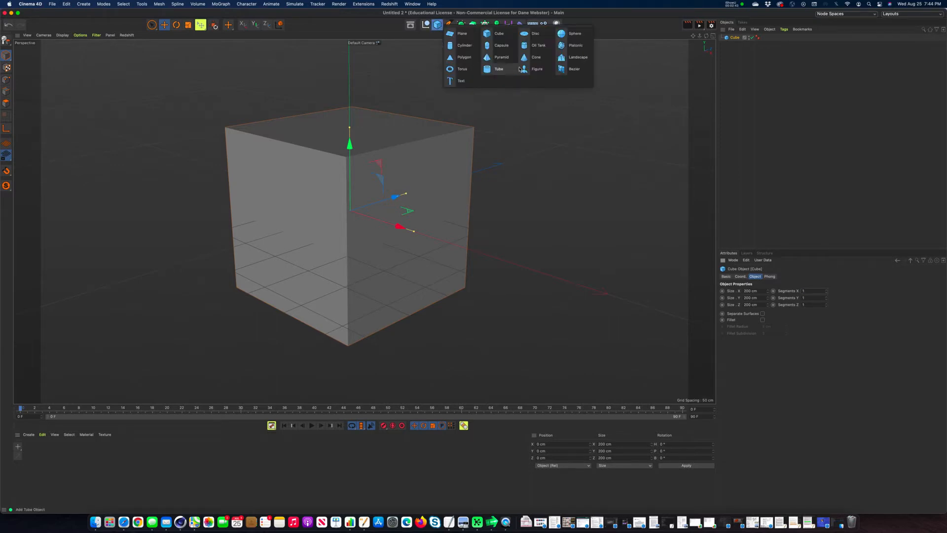
left_click(462, 46)
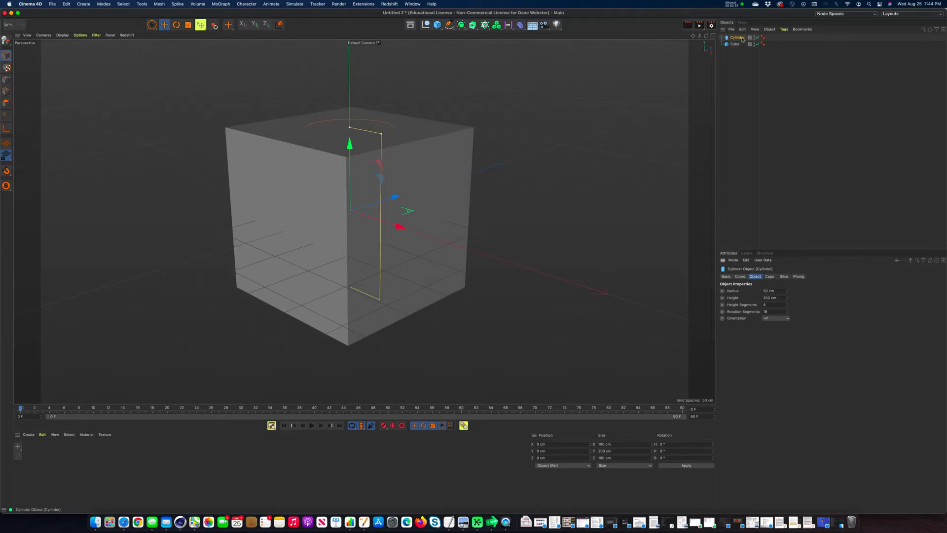
- Move the cylinder partly out of the cube along X, up to about Y 63 cm and to about Z -38 cm
left_click_drag(400, 228, 497, 258)
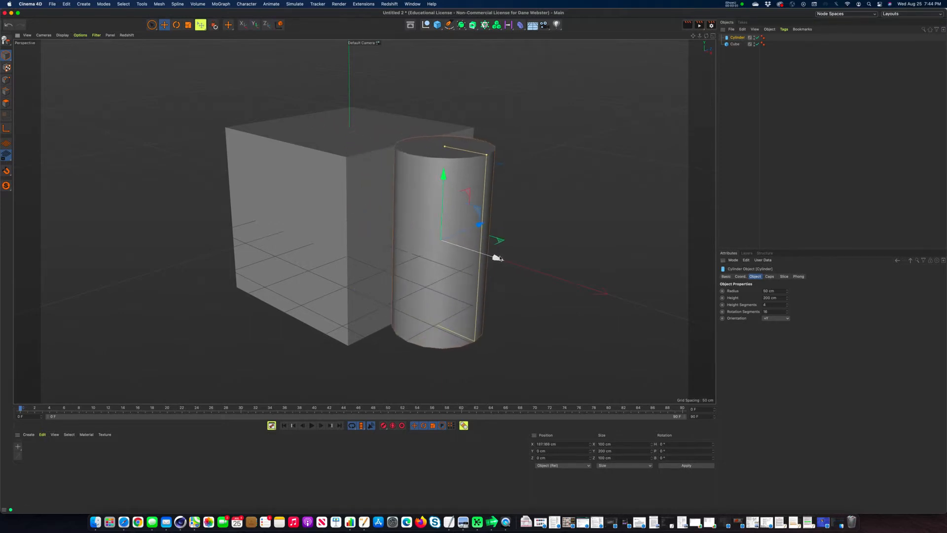
left_click_drag(443, 176, 443, 109)
left_click_drag(501, 198, 464, 175)
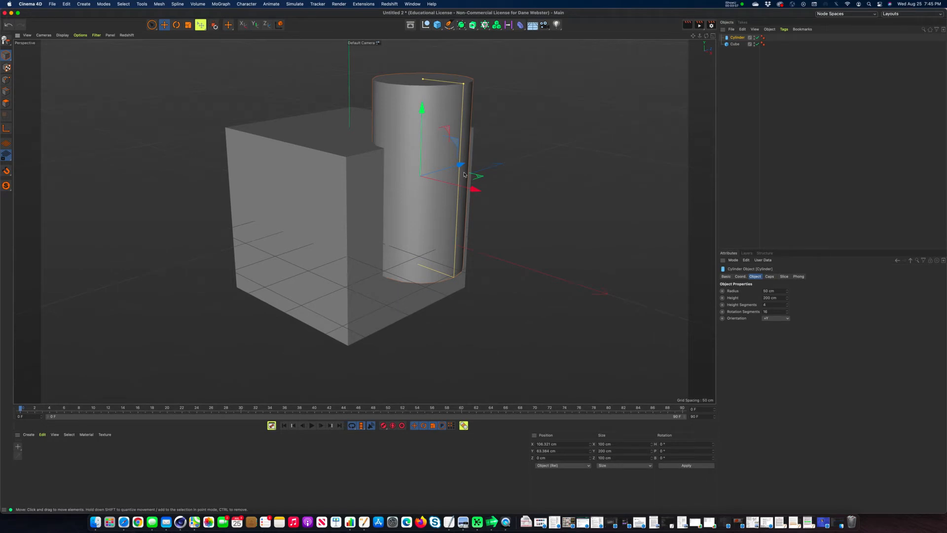
left_click_drag(504, 159, 437, 174)
- Set the cylinder's X, Y and Z position to 0 cm so it sits at the world origin
left_click(740, 276)
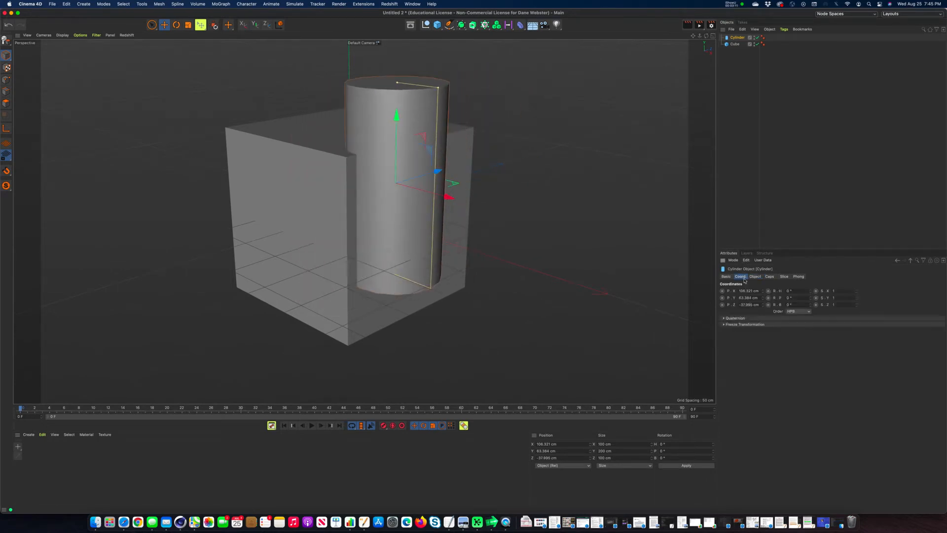
left_click(761, 292)
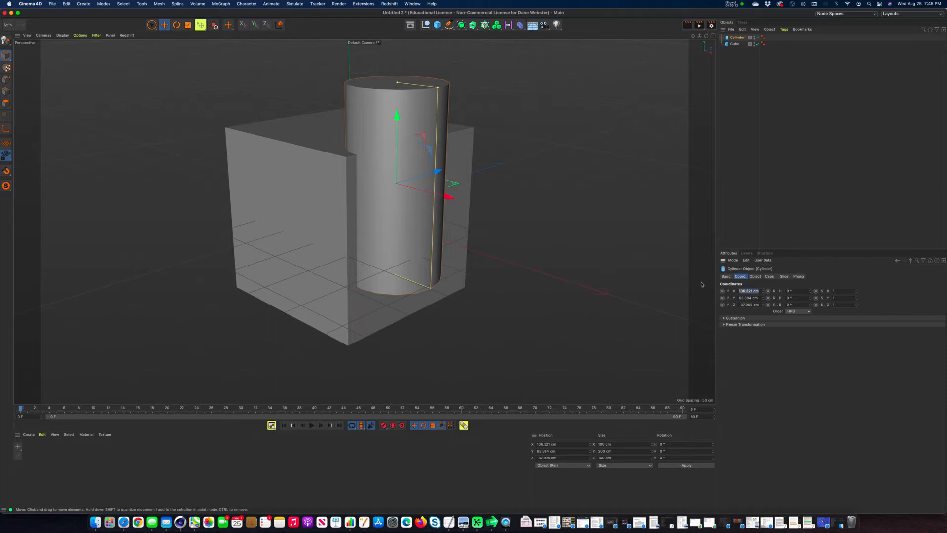
type("0")
key("Tab")
type("0")
key("Tab")
type("0")
key("Tab")
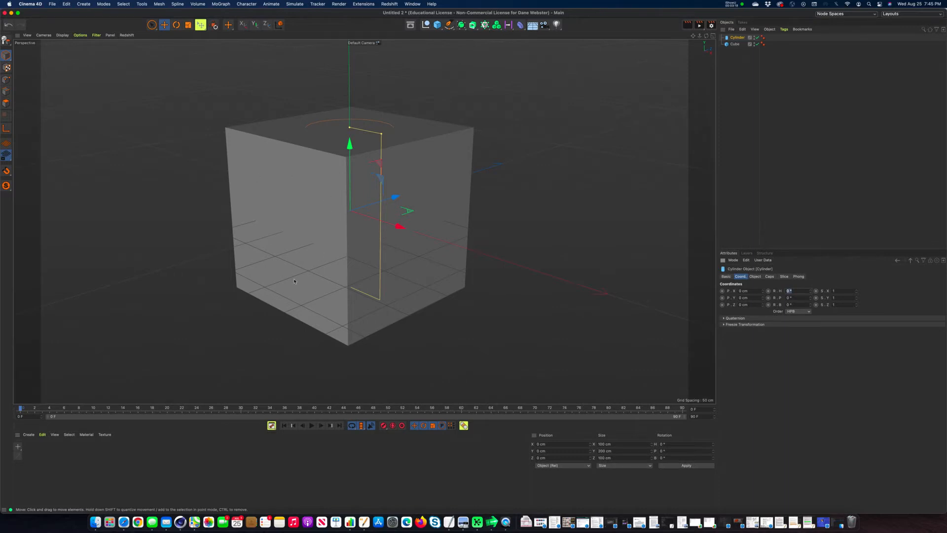
- Set the cylinder's orientation to -Z in its object properties
left_click(756, 277)
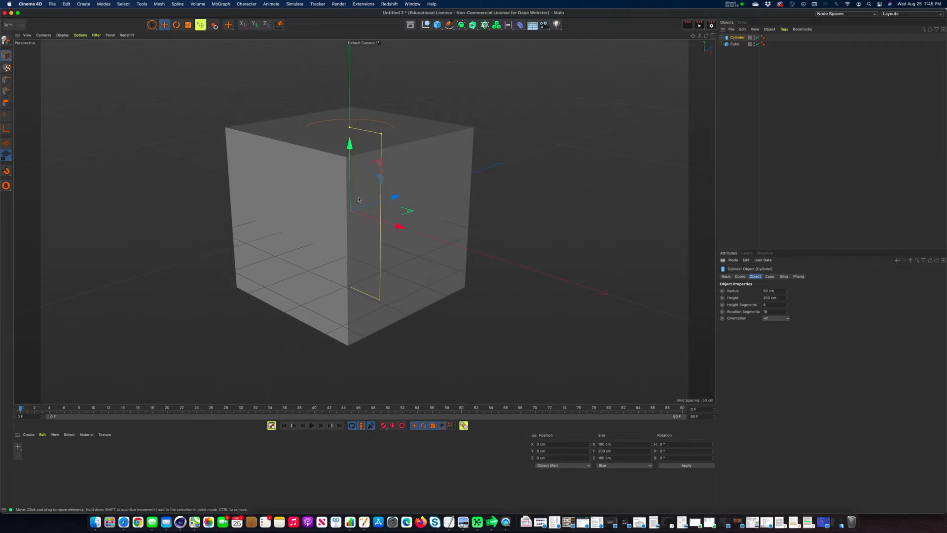
left_click(774, 318)
left_click(767, 359)
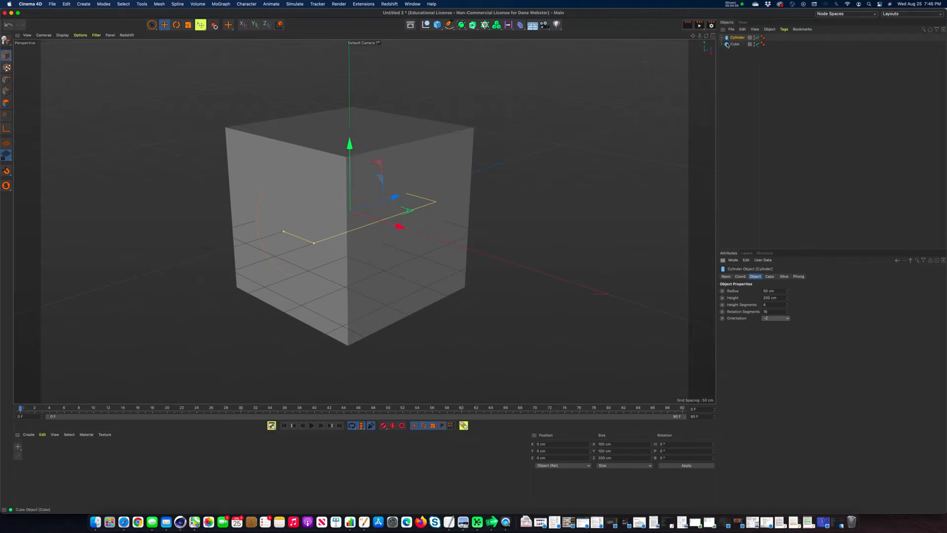
- Toggle the cube's enabled state and viewport visibility several times, leaving the cube hidden in the viewport
left_click(758, 44)
left_click(757, 45)
left_click(757, 45)
left_click(754, 46)
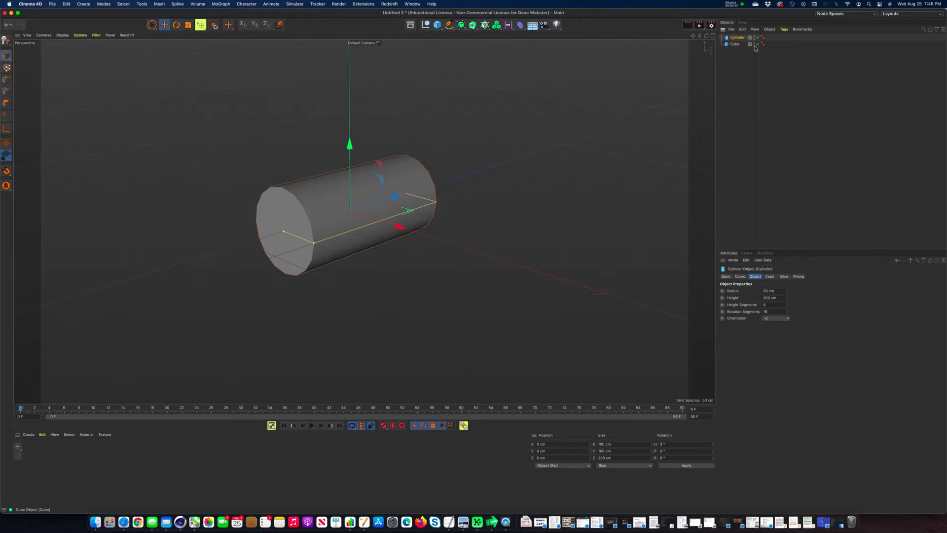
left_click(755, 46)
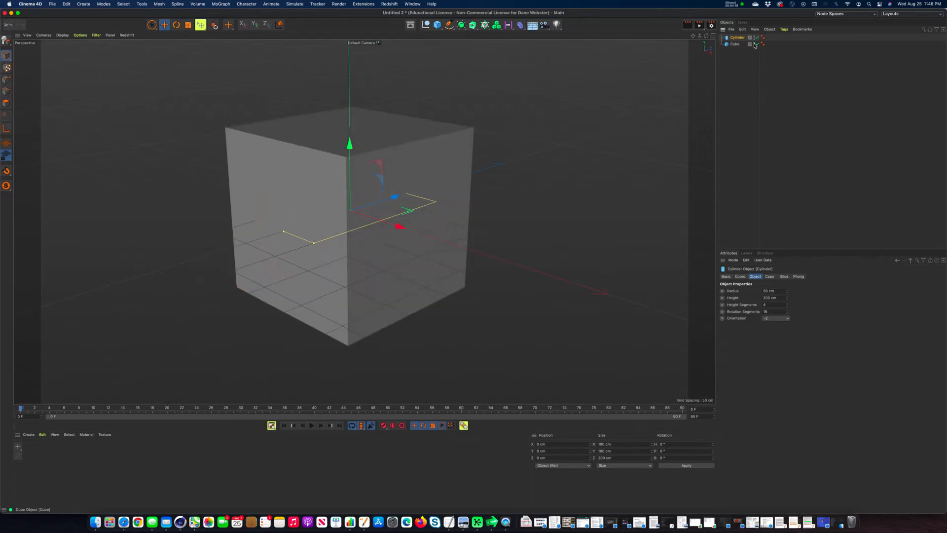
left_click(755, 45)
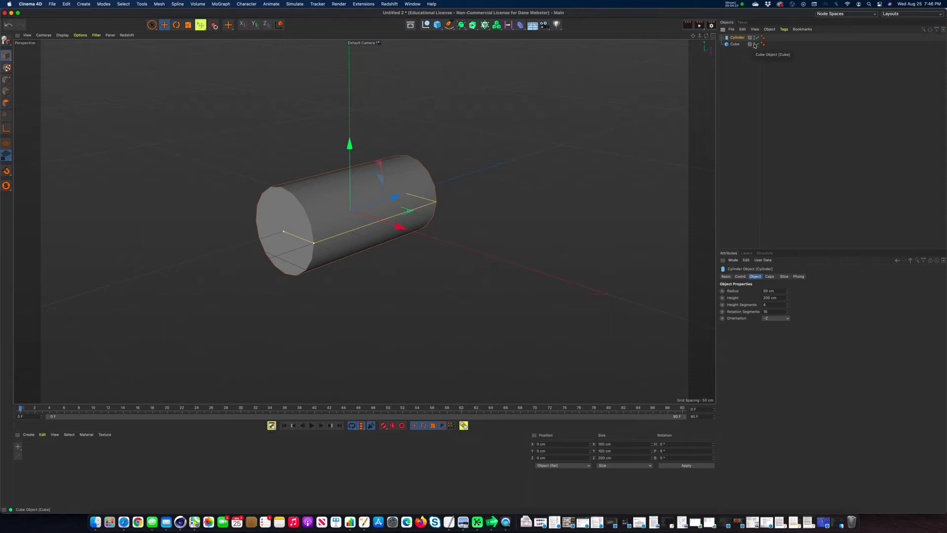
double_click(755, 46)
left_click(755, 45)
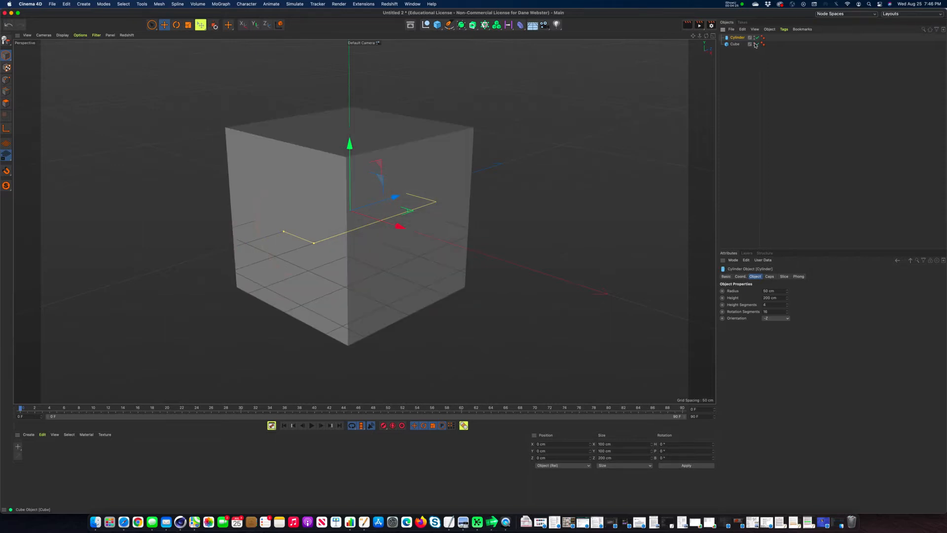
left_click(755, 45)
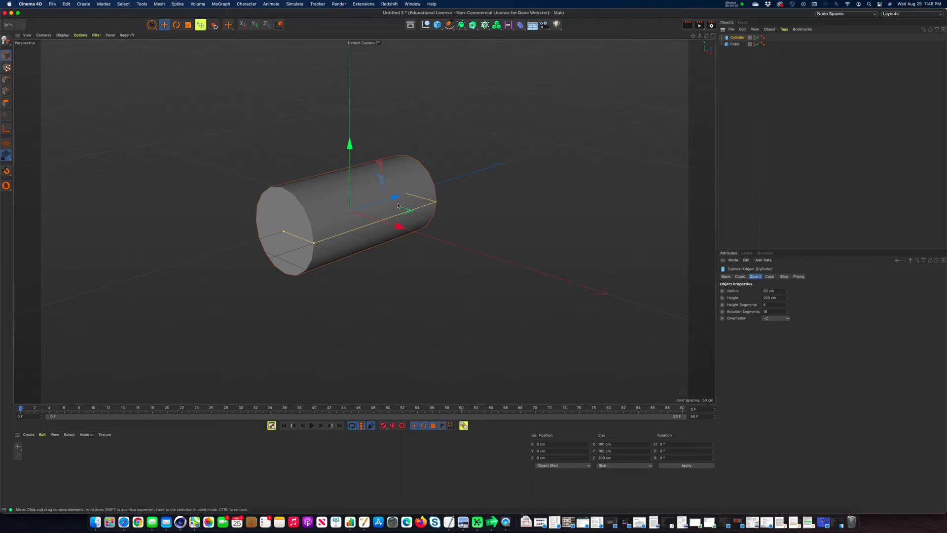
- Move the cylinder along its Z axis to about -64 cm and select the cube to compare its origin
left_click_drag(397, 198, 361, 208)
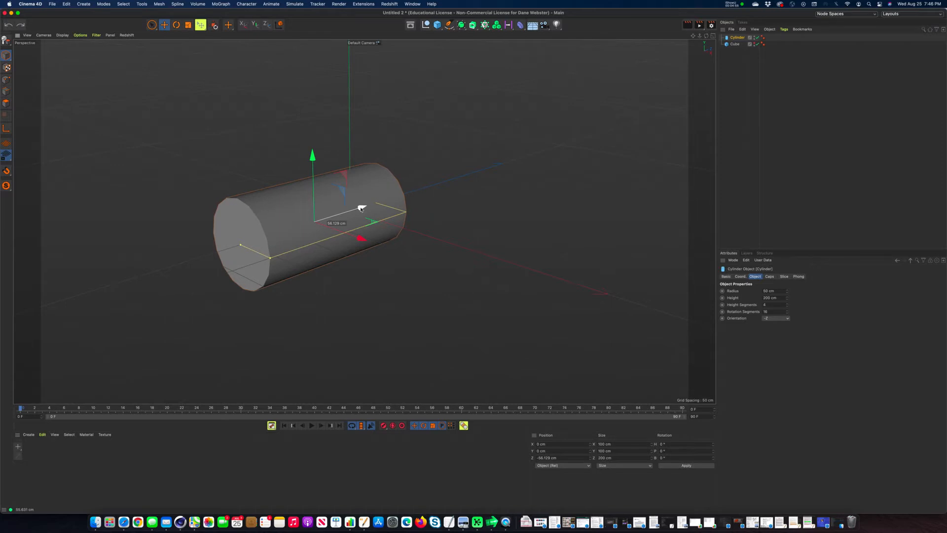
left_click_drag(362, 208, 356, 211)
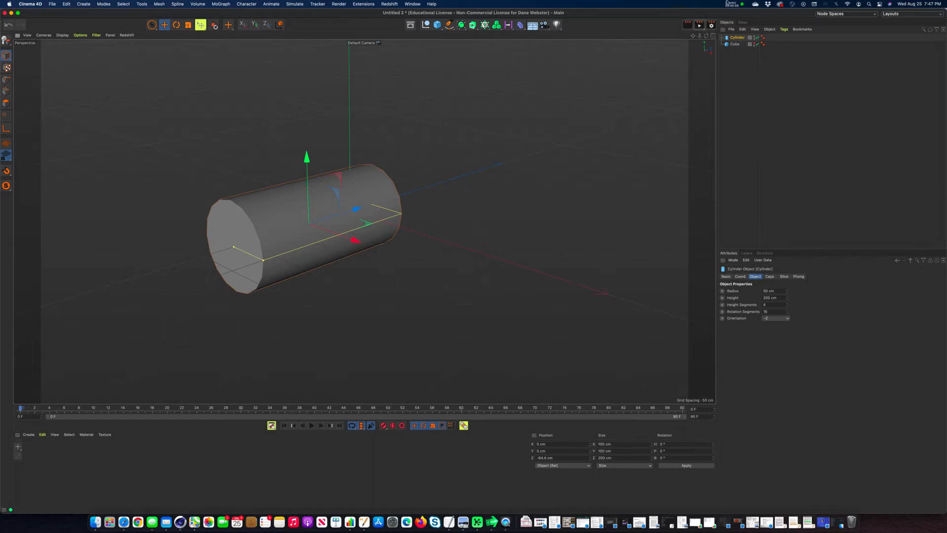
left_click(735, 44)
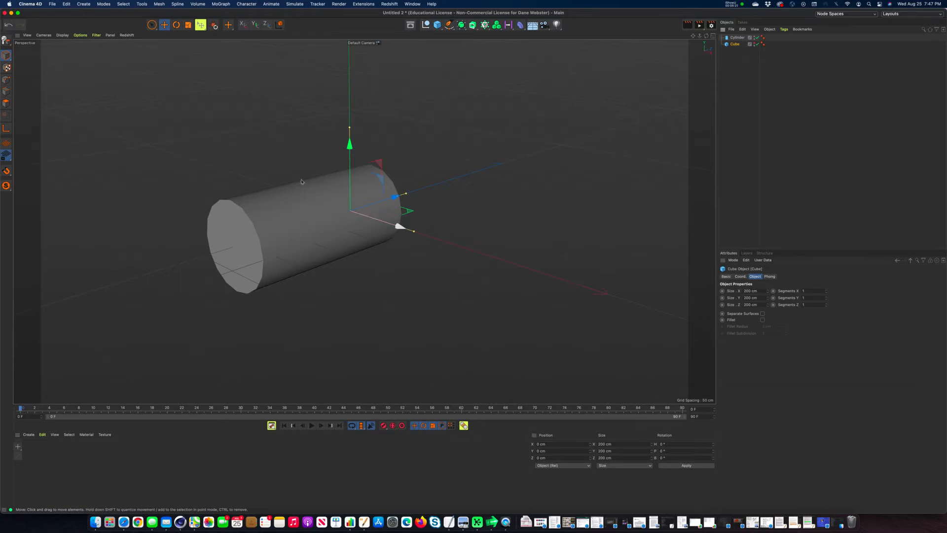
- Set the cylinder's Z position to -100 cm
left_click(737, 38)
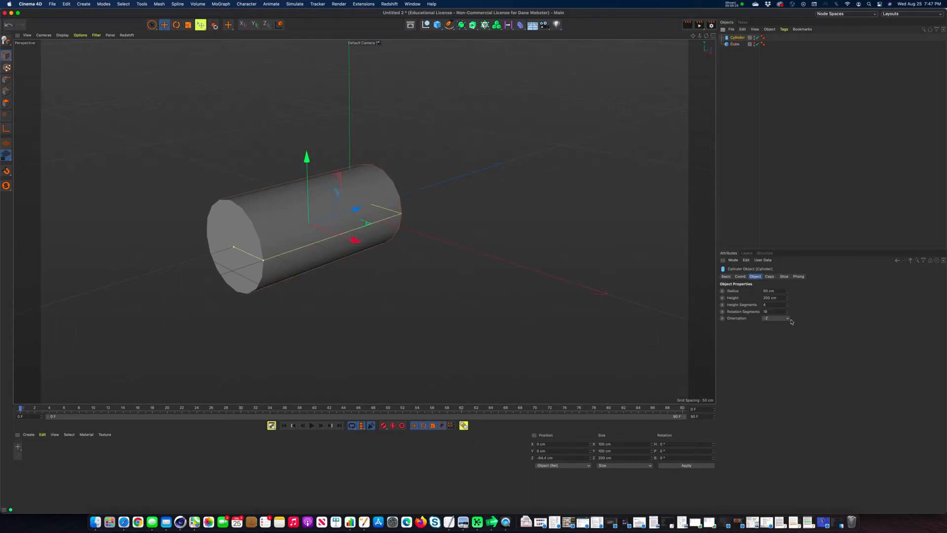
left_click(768, 291)
left_click(740, 276)
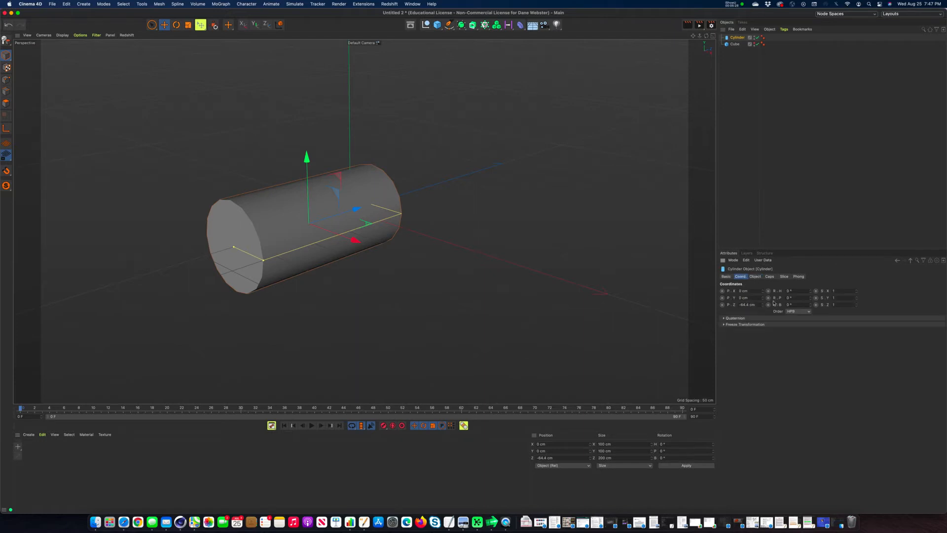
left_click(747, 304)
type("-100")
key("Return")
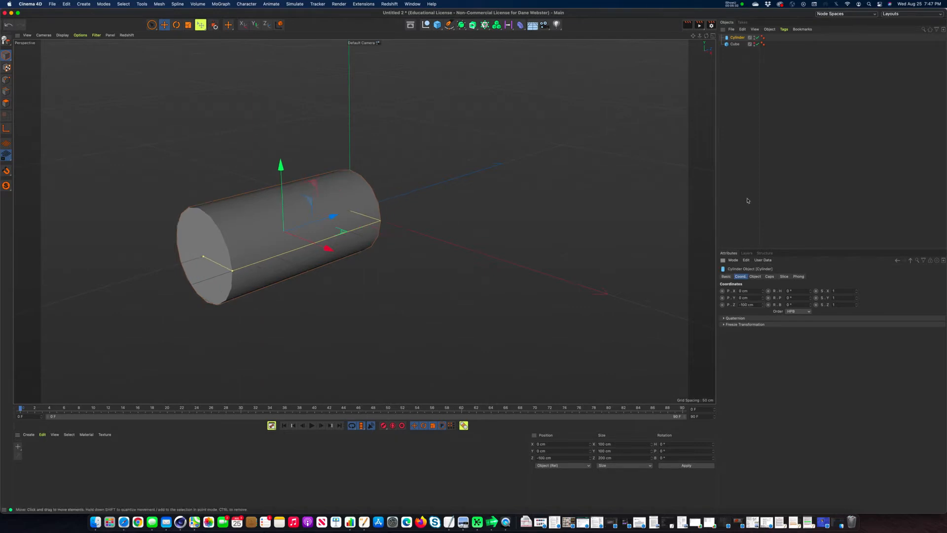
- Make the cube visible in the viewport again and switch the viewport display to Lines
left_click(754, 44)
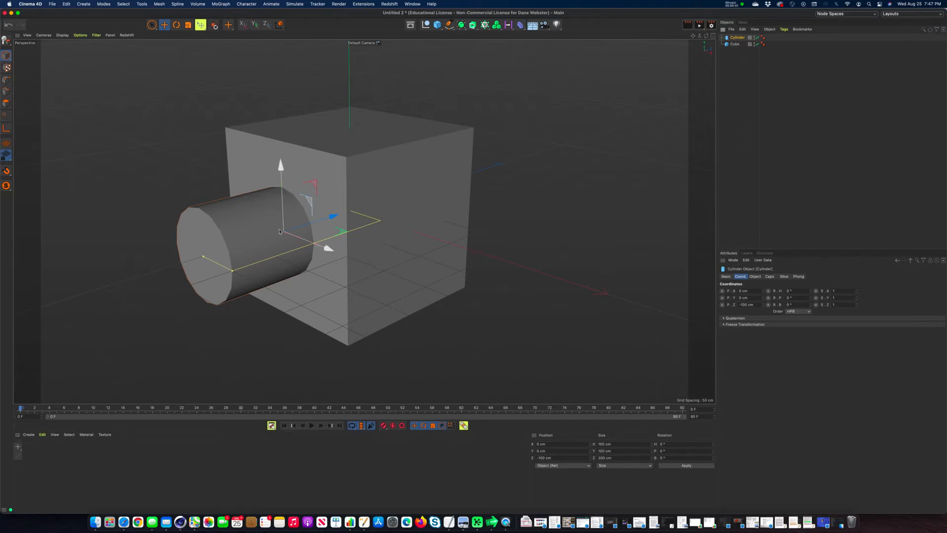
left_click(80, 35)
mouse_move(63, 35)
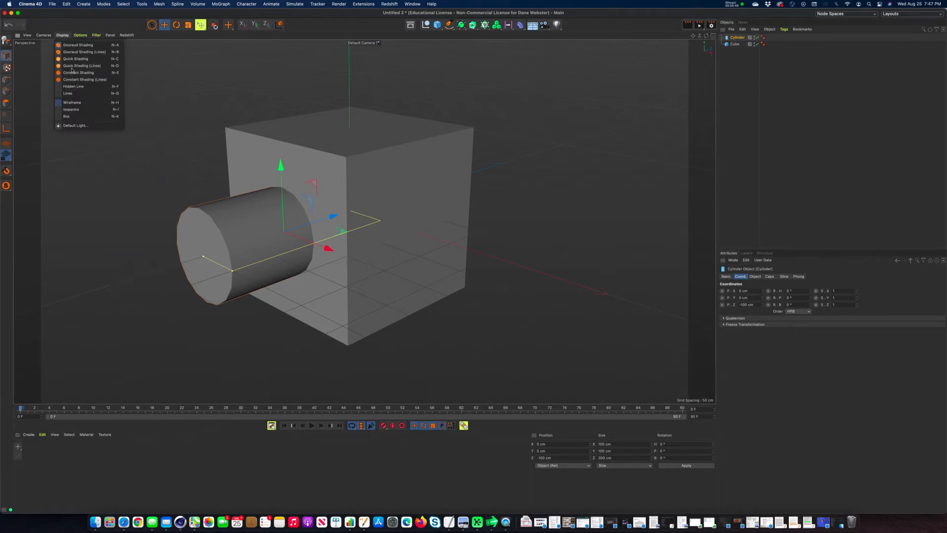
left_click(79, 94)
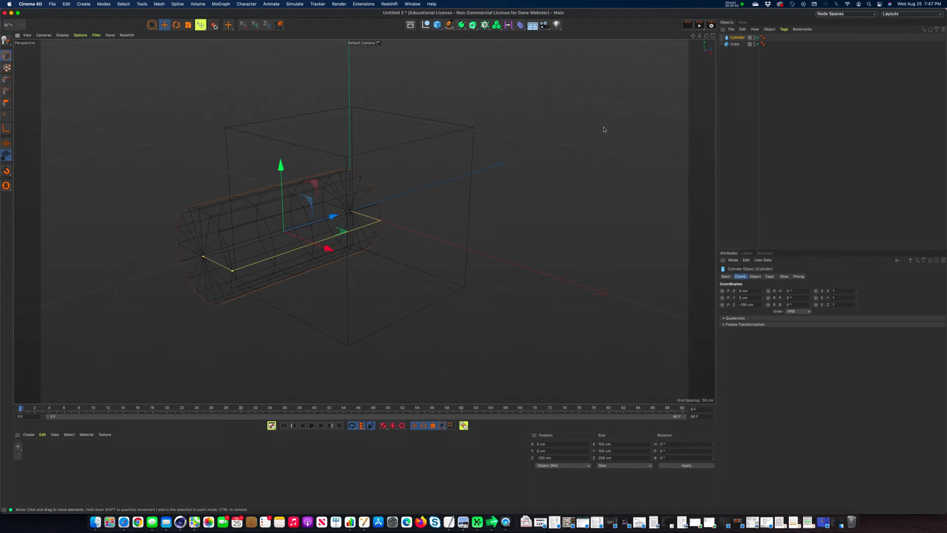
left_click_drag(354, 232, 372, 211, "alt")
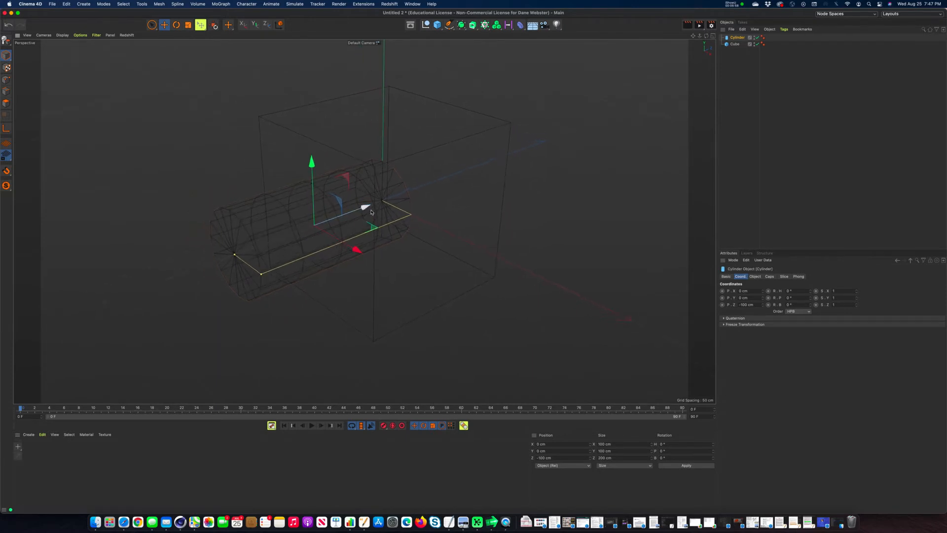
- Switch the viewport back to shaded display and add a Volume Builder object to the scene
left_click(79, 37)
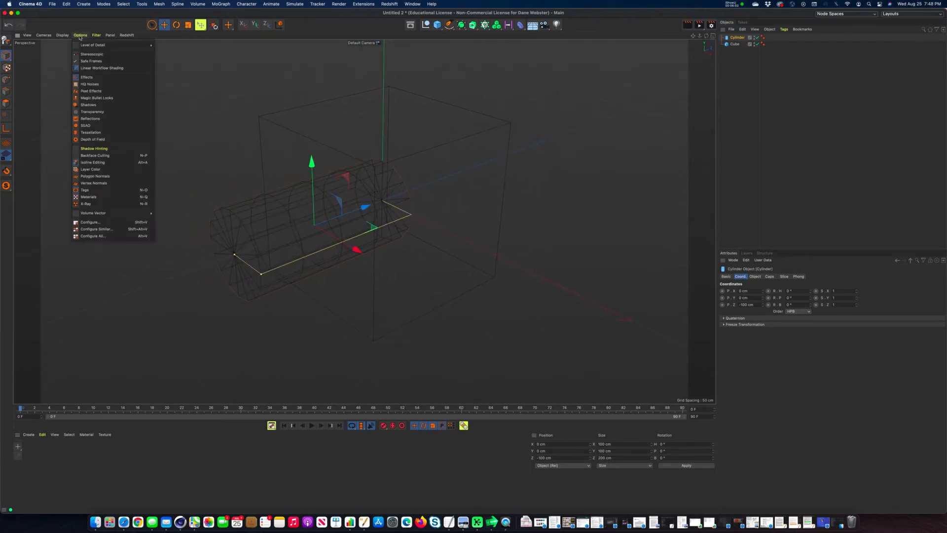
left_click(75, 45)
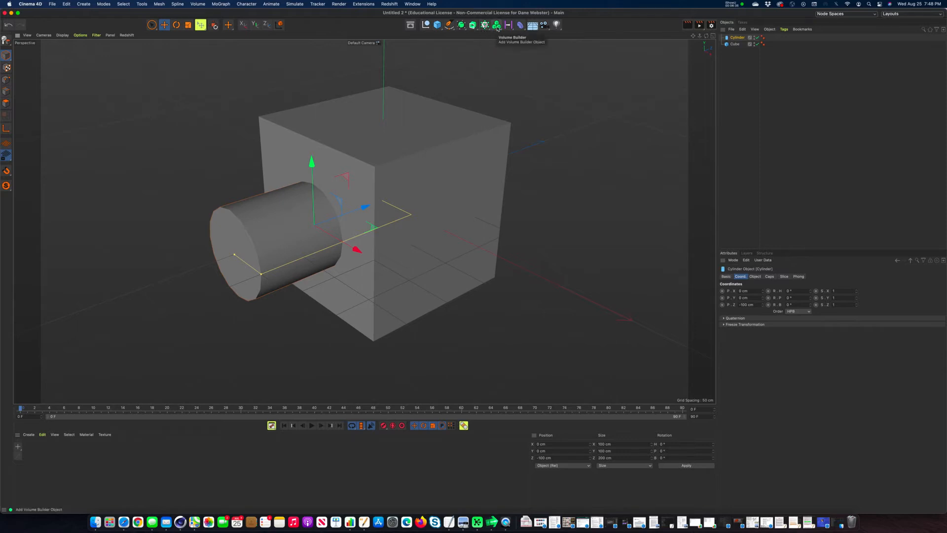
left_click(498, 28)
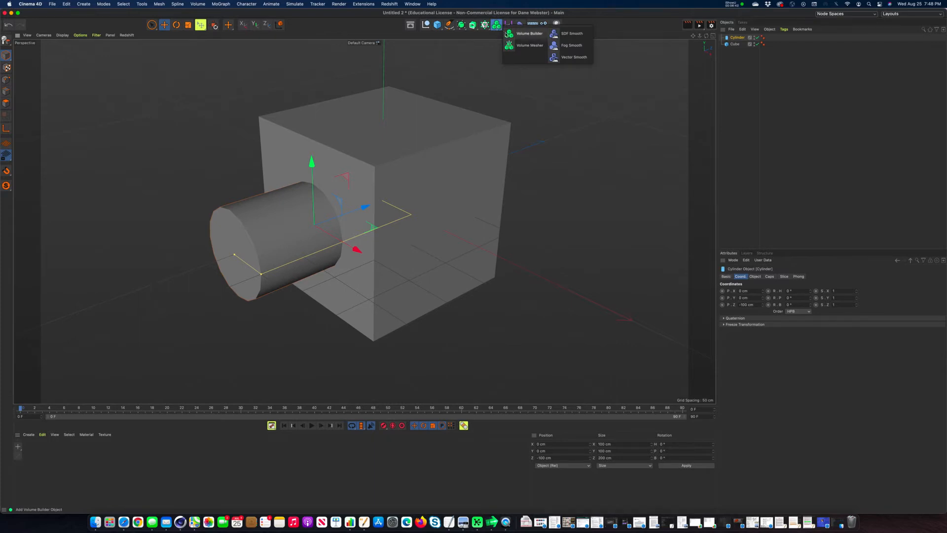
left_click(530, 34)
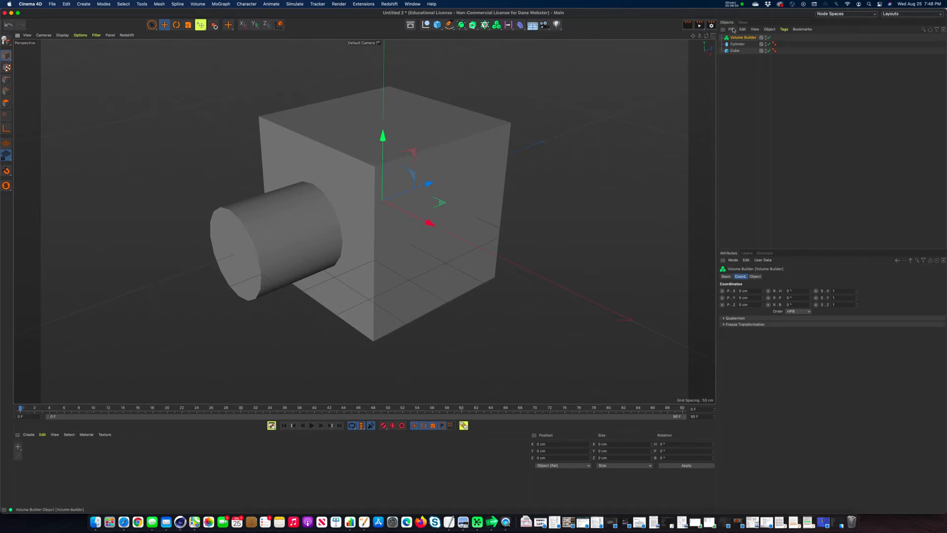
- Make the cube and the cylinder children of the Volume Builder, with the cylinder above the cube
mouse_move(735, 47)
left_mouse_down()
mouse_move(740, 61)
mouse_move(740, 38)
left_mouse_up()
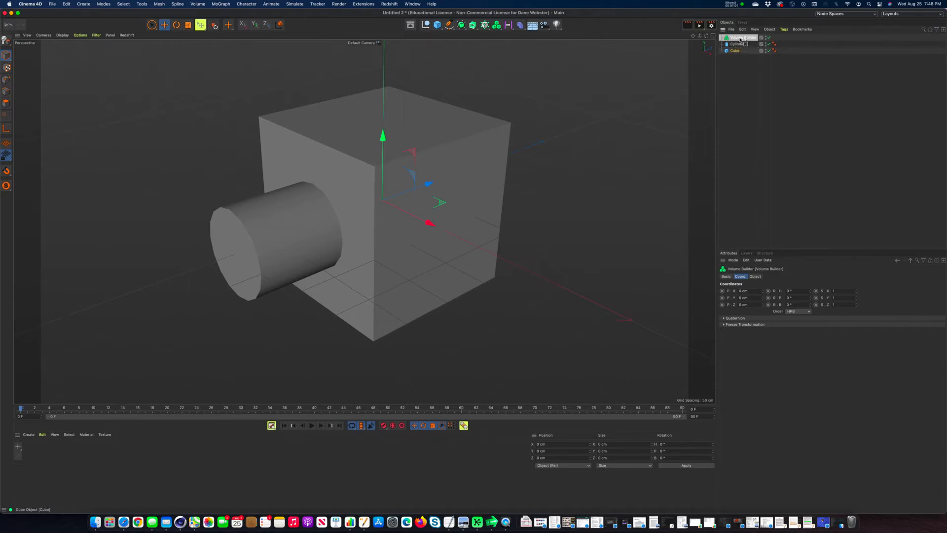
left_click_drag(740, 38, 740, 39)
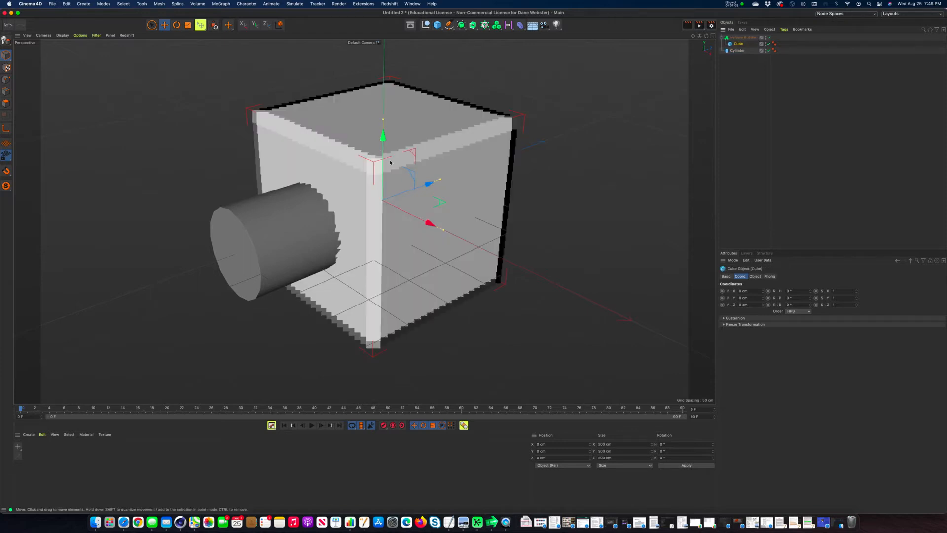
left_click_drag(739, 52, 742, 45)
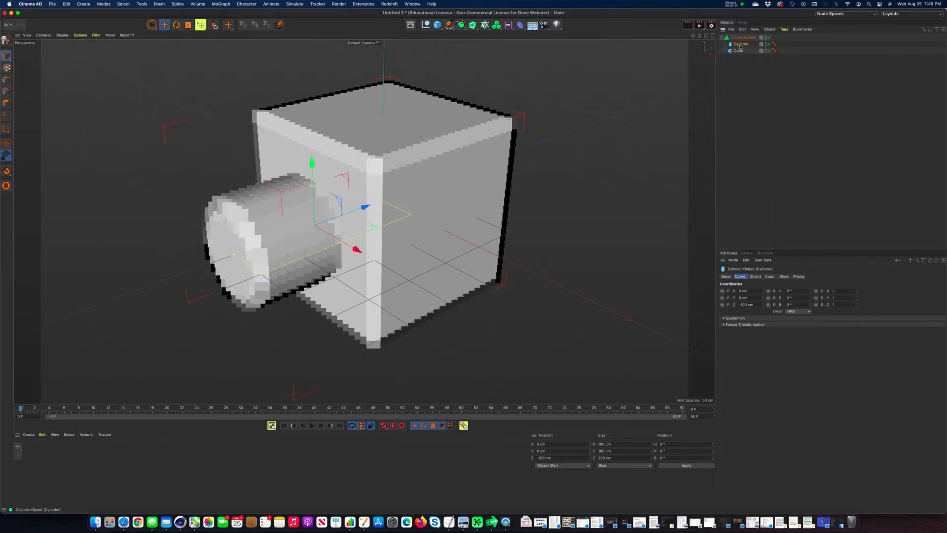
left_click_drag(743, 47, 737, 54)
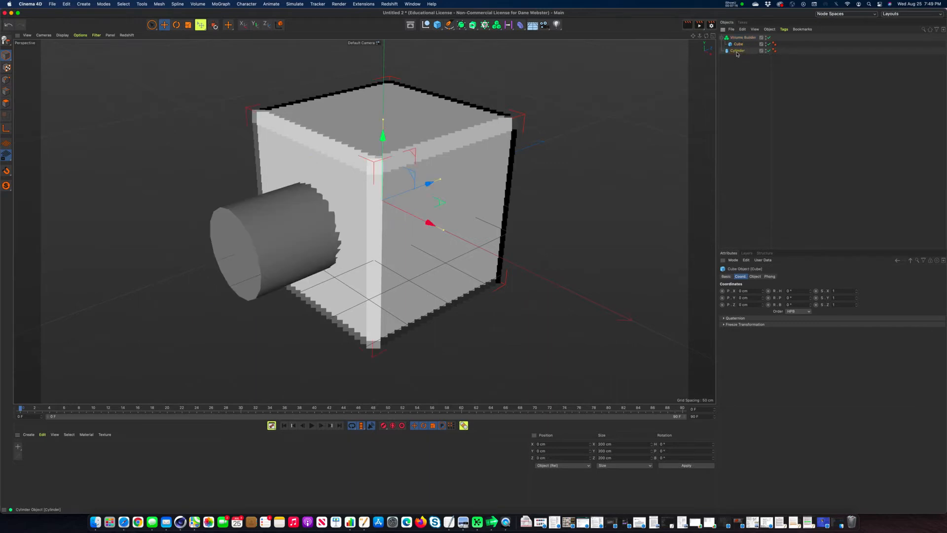
left_click_drag(737, 54, 744, 41)
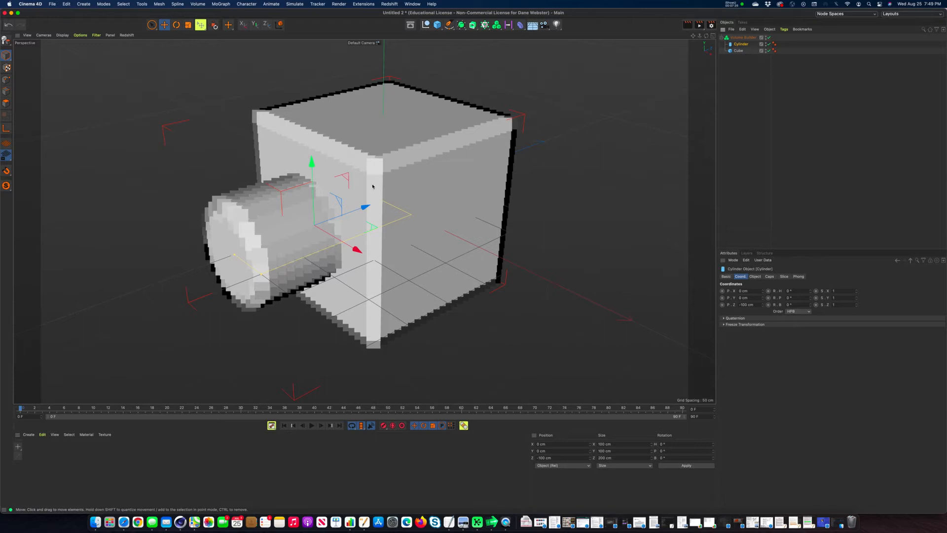
- Set the Volume Builder's voxel size to 50 cm to examine the coarse volume
left_click(746, 37)
left_click(755, 277)
left_click(760, 298)
type("50")
key("Return")
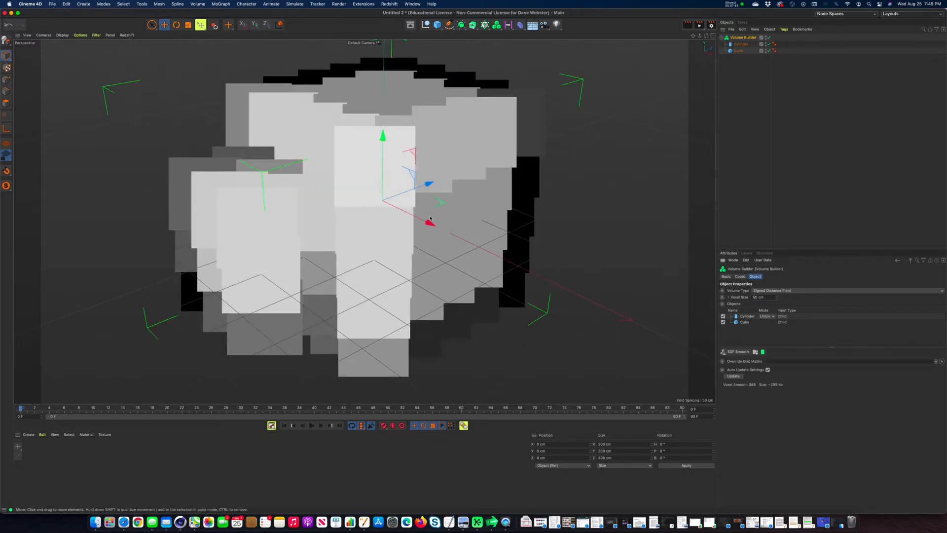
left_click_drag(509, 235, 473, 240, "alt")
scroll(473, 240, "down", 4)
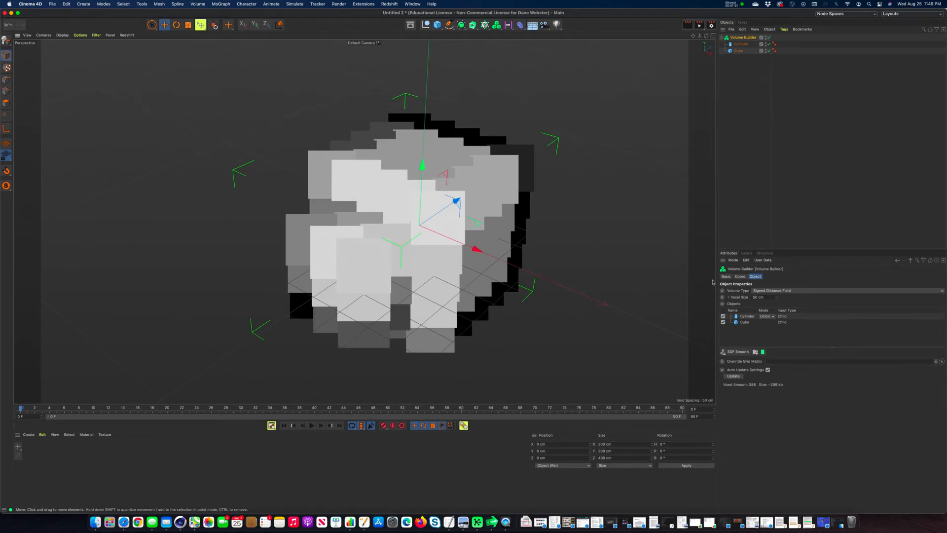
- Refine the Volume Builder's voxel size to 10 cm and on to 5 cm, inspecting the finer volume
left_click_drag(770, 297, 729, 298)
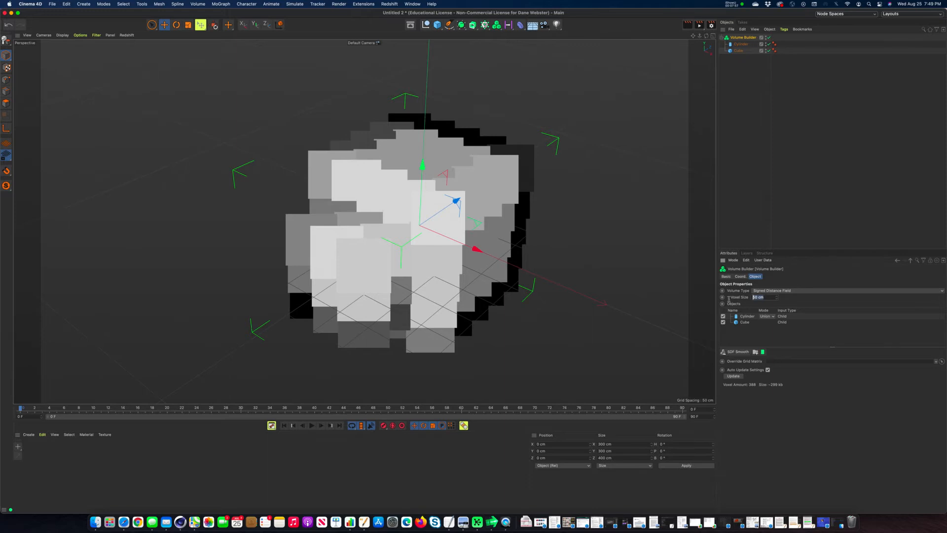
type("10")
key("Return")
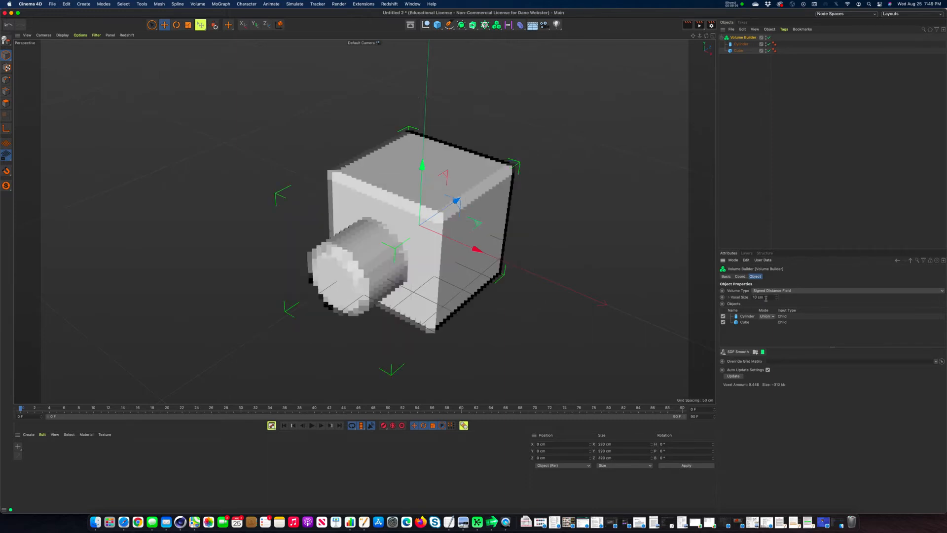
left_click_drag(772, 298, 738, 297)
type("5")
key("Return")
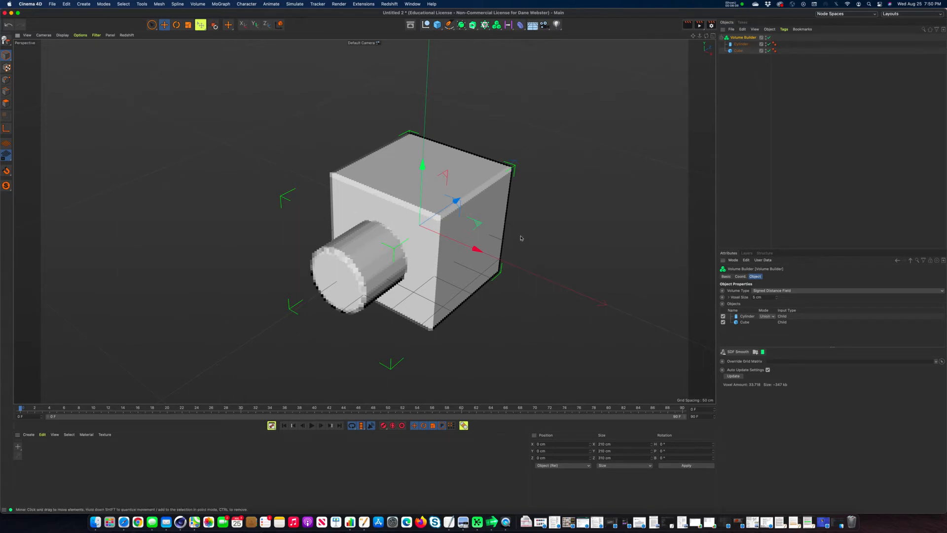
left_click_drag(520, 239, 528, 245, "alt")
middle_click_drag(520, 237, 507, 216, "alt")
left_click_drag(508, 216, 498, 209, "alt")
right_click_drag(499, 209, 521, 214, "alt")
mouse_move(521, 213)
left_mouse_down("alt")
mouse_move(448, 201)
mouse_move(517, 223)
left_mouse_up("alt")
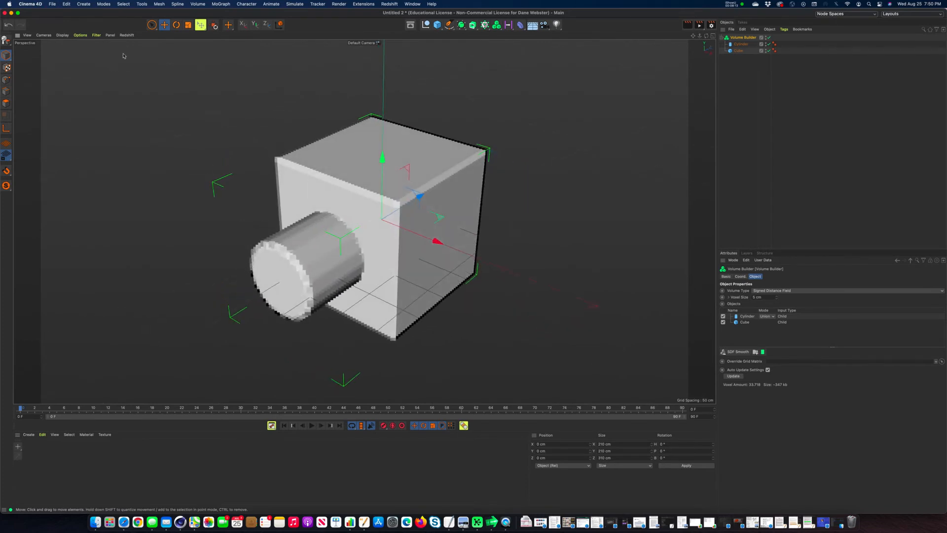
- Start the Redshift IPR preview to check whether the unmeshed volume renders, and stop it again
left_click(127, 35)
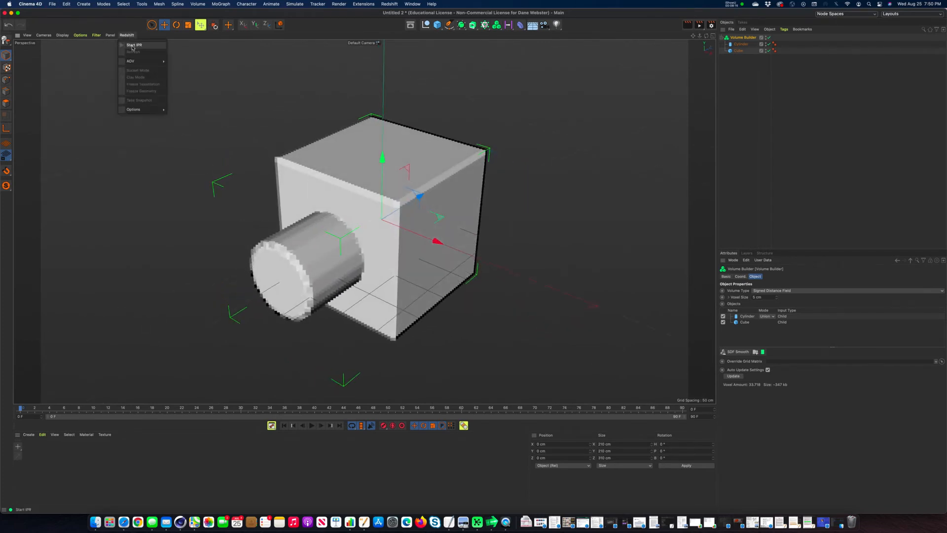
left_click(132, 46)
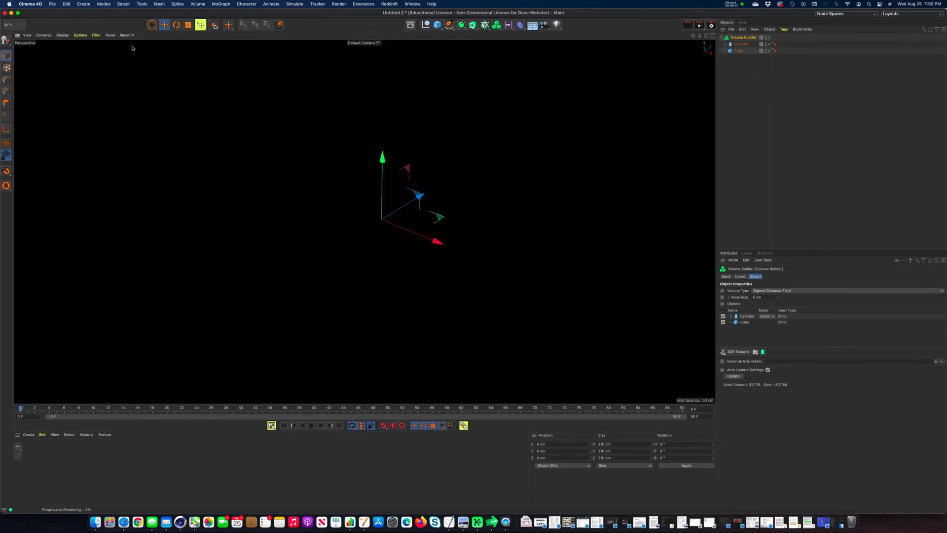
left_click(127, 36)
left_click(146, 46)
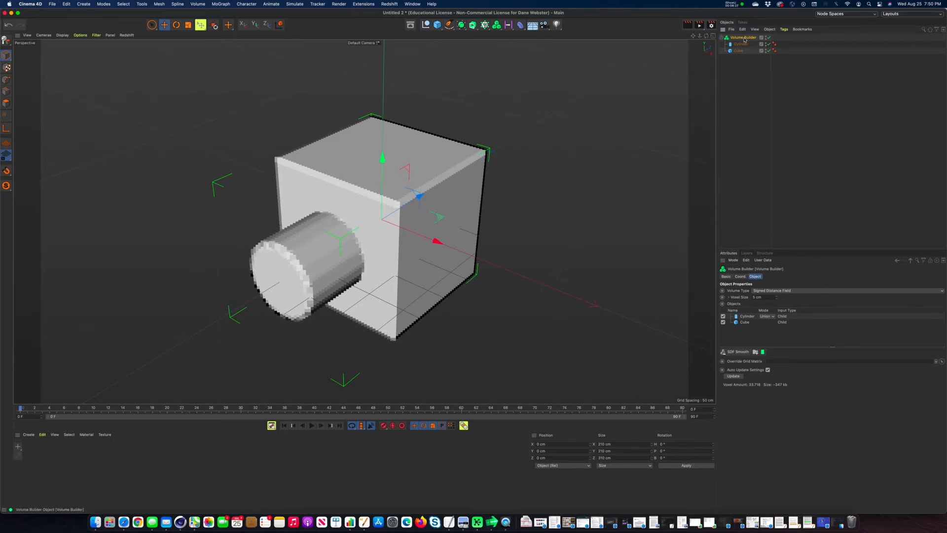
- Add a Volume Mesher and make the Volume Builder its child
left_click(497, 25)
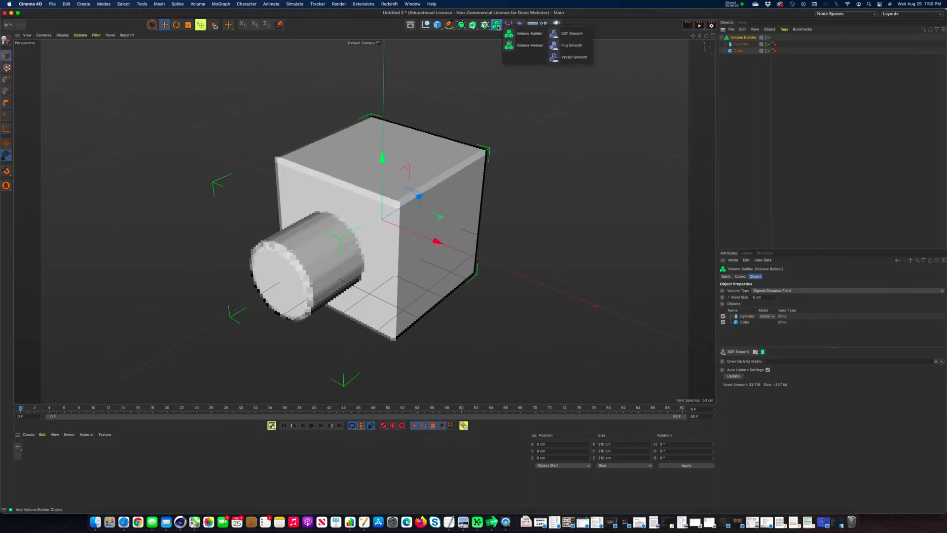
left_click(526, 46)
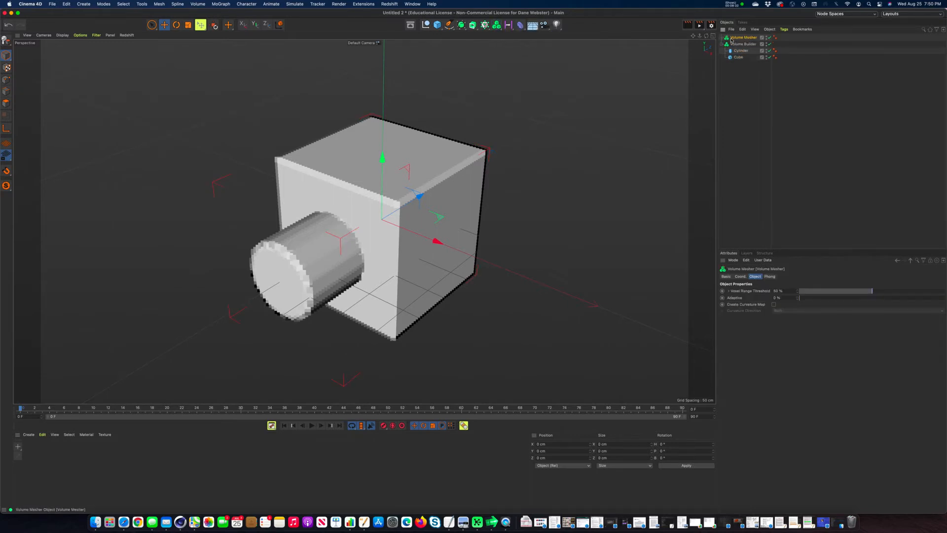
left_click(485, 25)
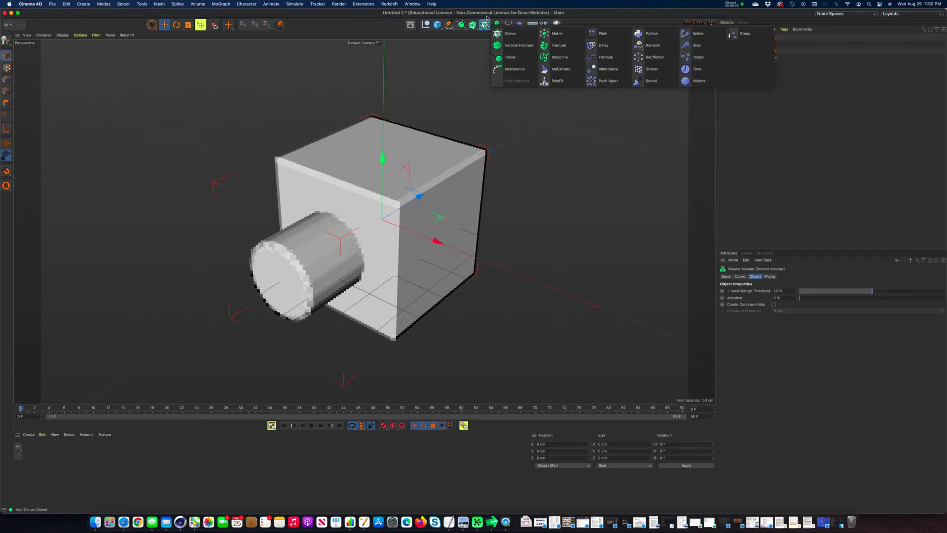
left_click(496, 24)
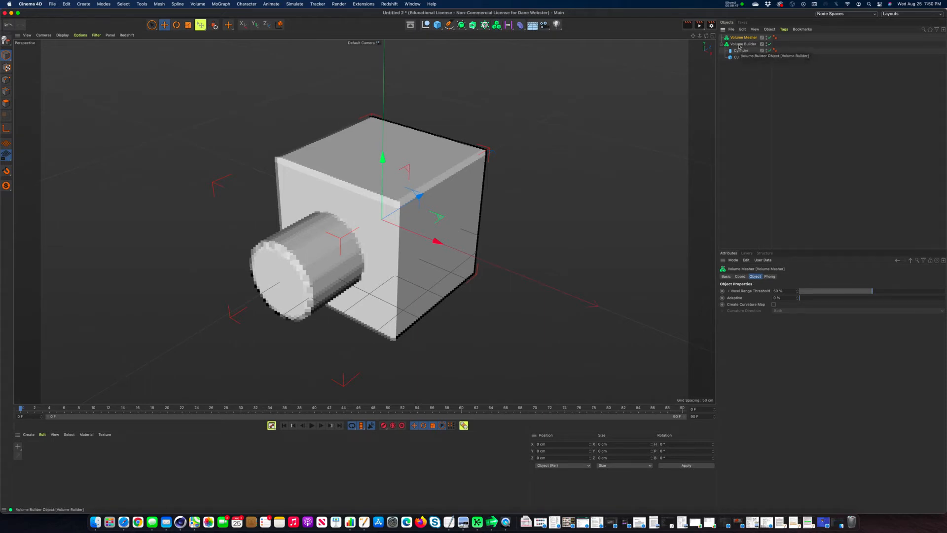
left_click(740, 45)
left_click_drag(740, 47, 742, 40)
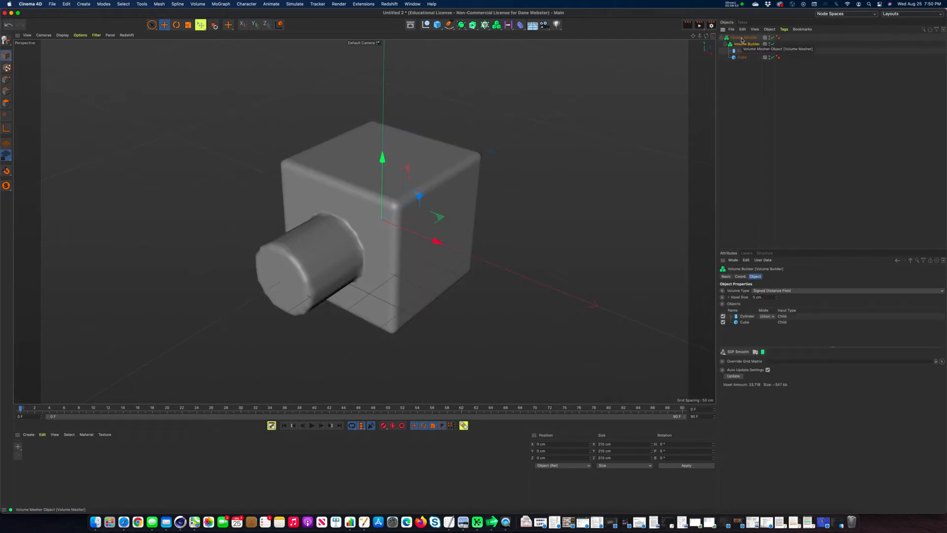
- Run the Redshift IPR preview on the meshed volume to check its render, and stop it again
left_click(130, 35)
left_click(132, 45)
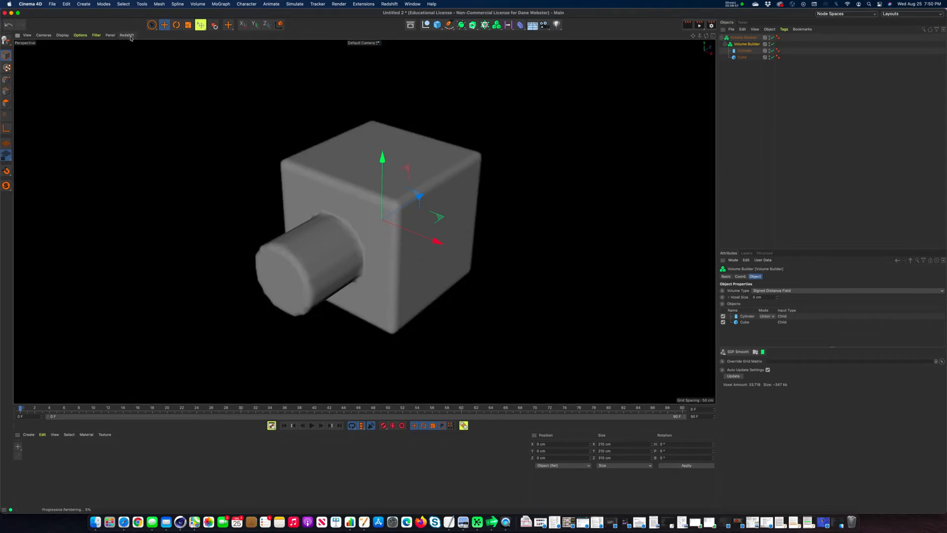
left_click(130, 36)
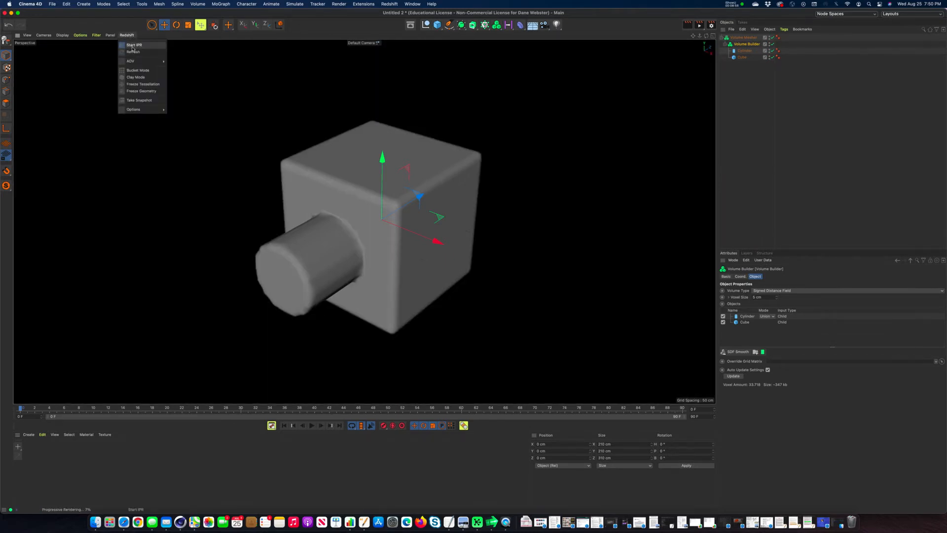
left_click(132, 46)
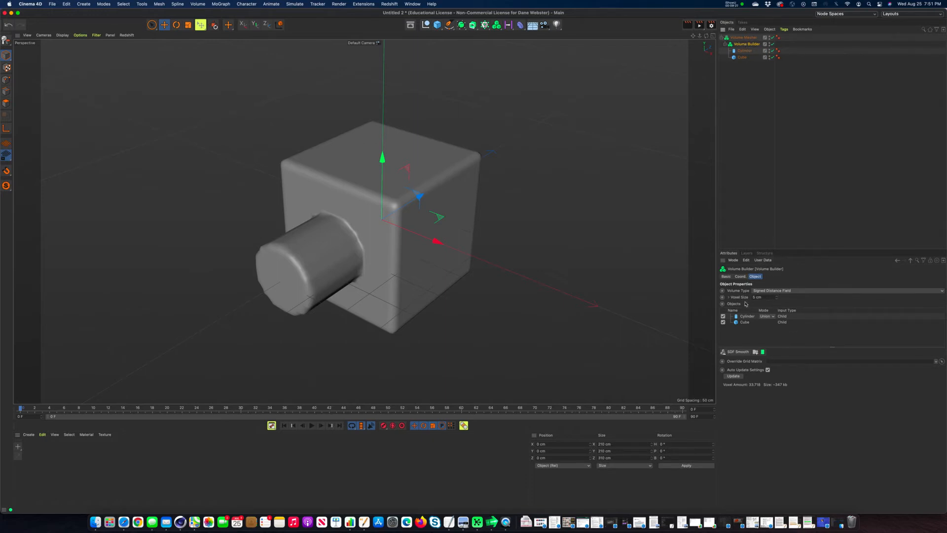
- Try a voxel size of 10 cm on the meshed volume and return it to 5 cm
left_click_drag(767, 298, 736, 295)
type("10")
key("Return")
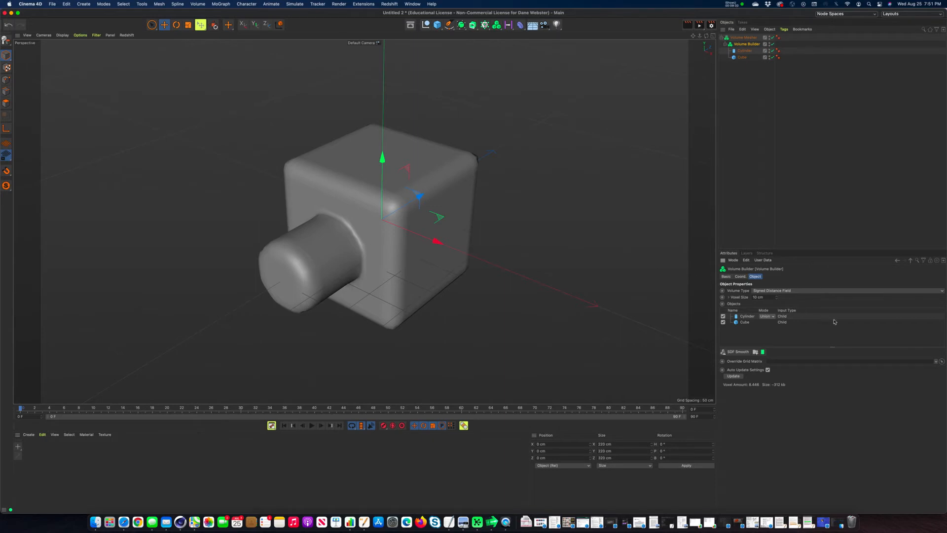
left_click_drag(769, 298, 739, 297)
type("5")
key("Return")
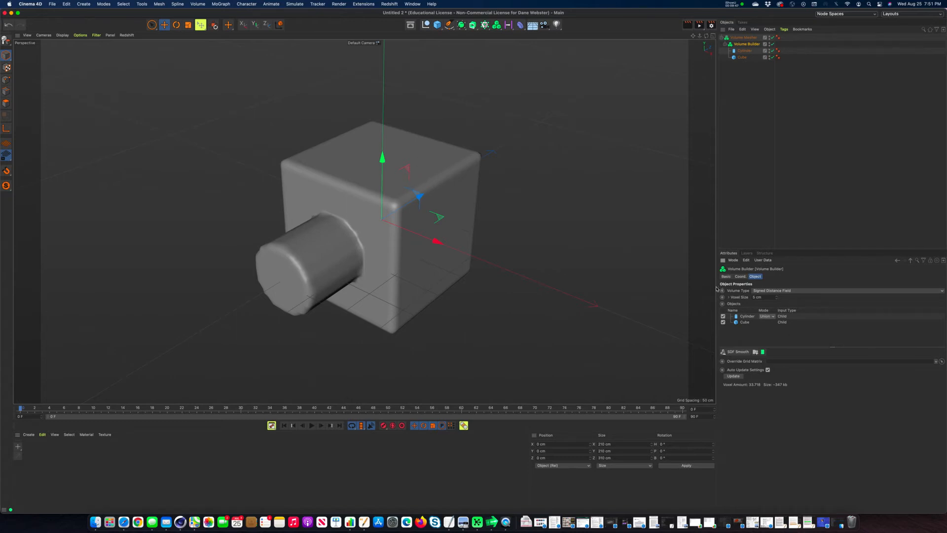
- Compare voxel sizes of 1 cm and 3 cm for the edge sharpness of the meshed volume
left_click(770, 298)
type("1")
key("Return")
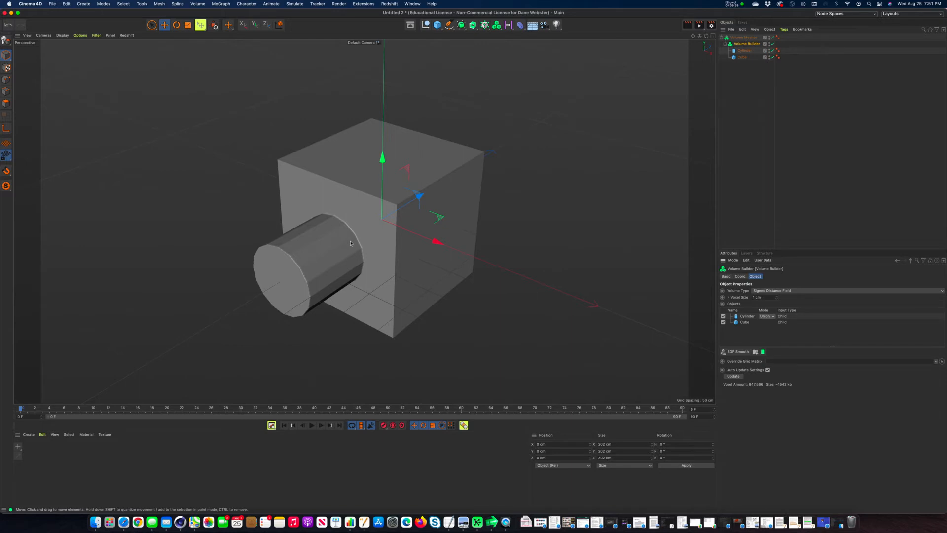
left_click_drag(767, 298, 742, 298)
type("3")
key("Return")
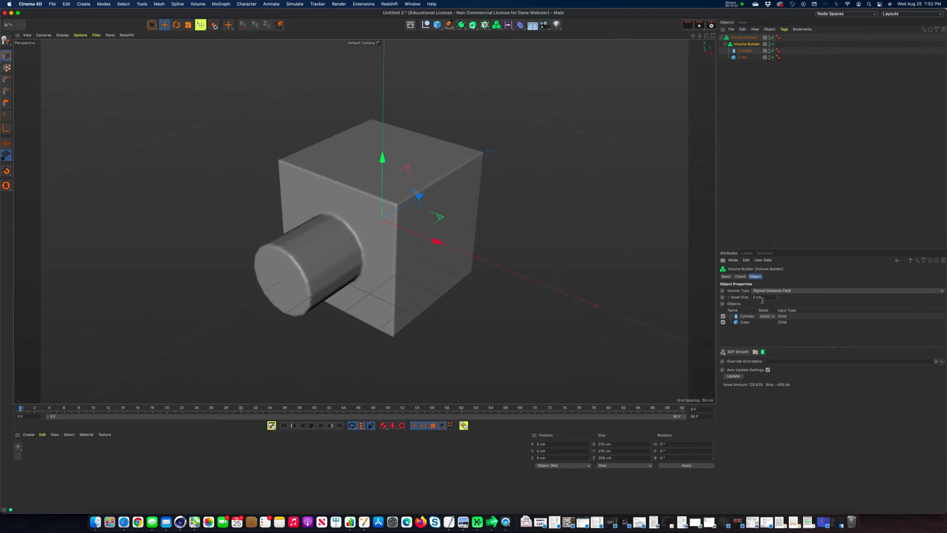
- Compare the rounded edges at a 5 cm voxel size with the sharp ones at 1 cm
left_click_drag(767, 297, 752, 297)
type("5")
key("Return")
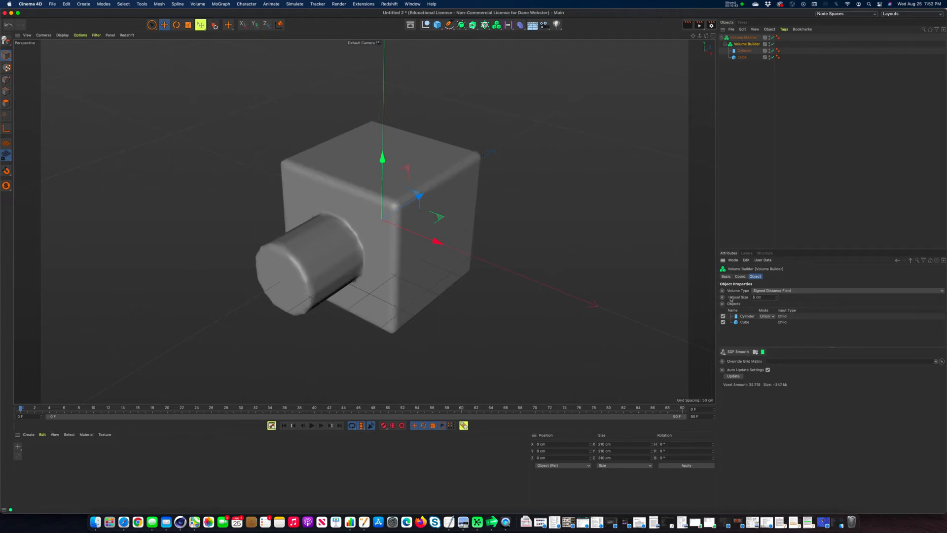
left_click_drag(769, 297, 730, 297)
type("1")
key("Return")
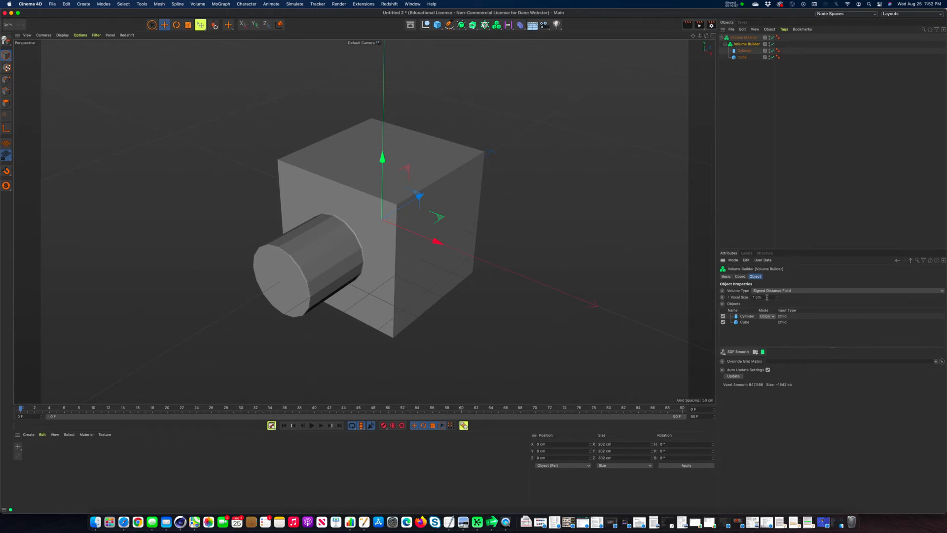
- Set the Volume Builder's voxel size to 3 cm and the cylinder's mode to Subtract
key("Return")
type("3")
key("Return")
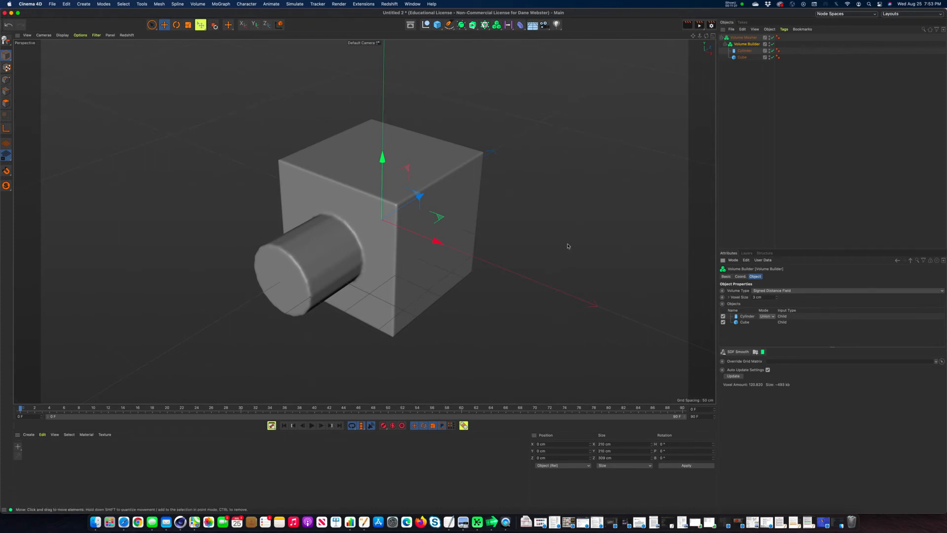
left_click(769, 318)
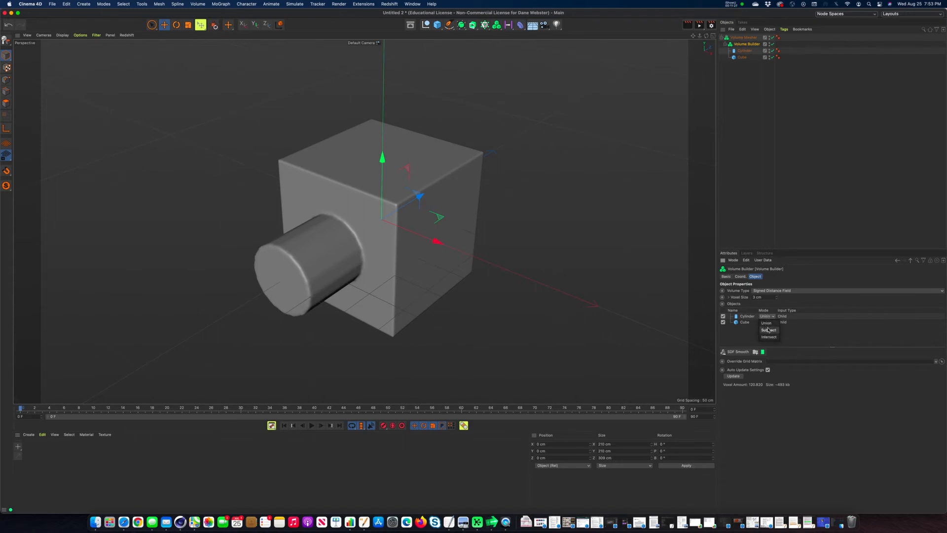
left_click(770, 330)
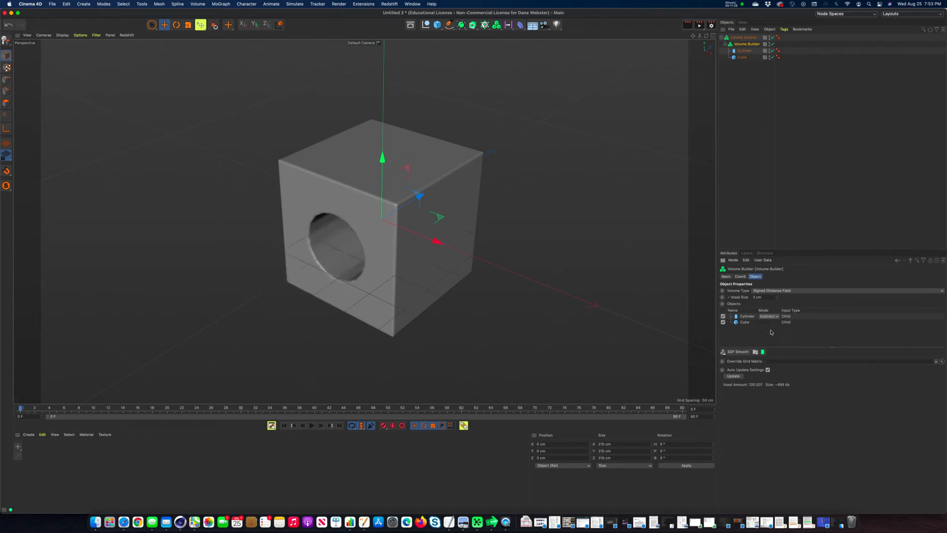
- Try the Intersect mode for the cylinder in the Volume Builder and return it to Subtract
left_click(769, 316)
left_click(770, 340)
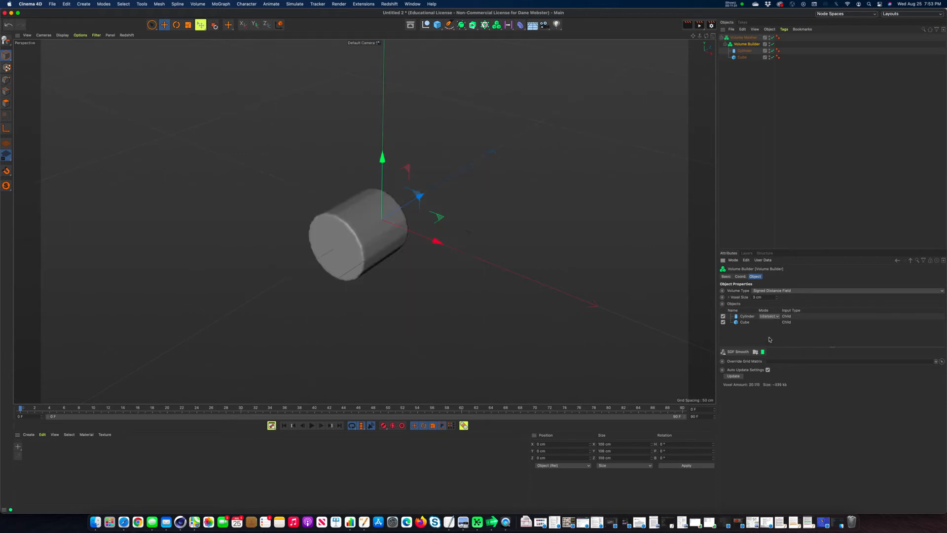
left_click(767, 316)
left_click(768, 330)
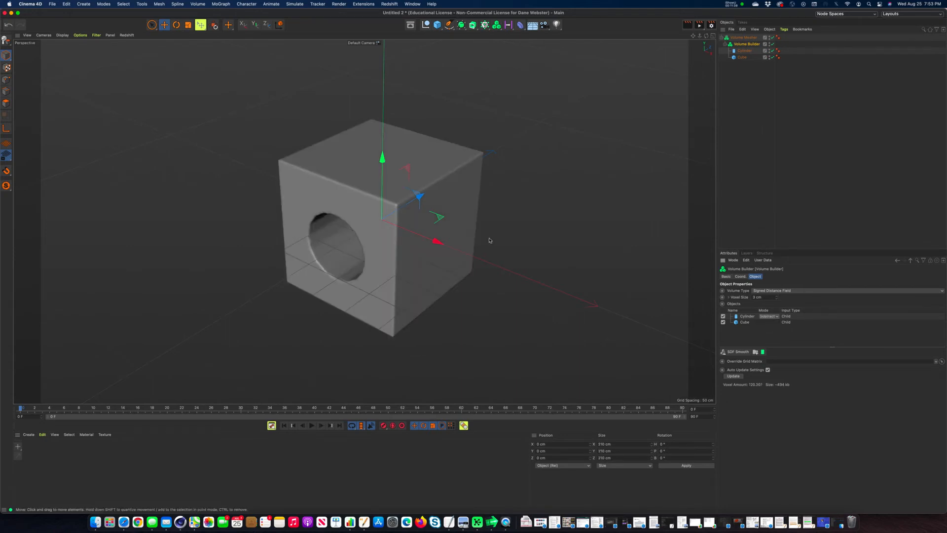
- Examine the edges and inner surface of the subtracted hole from several angles at the 3 cm voxel size
left_click_drag(374, 279, 387, 238, "alt")
scroll(332, 273, "up", 5)
left_click_drag(332, 274, 322, 154, "alt")
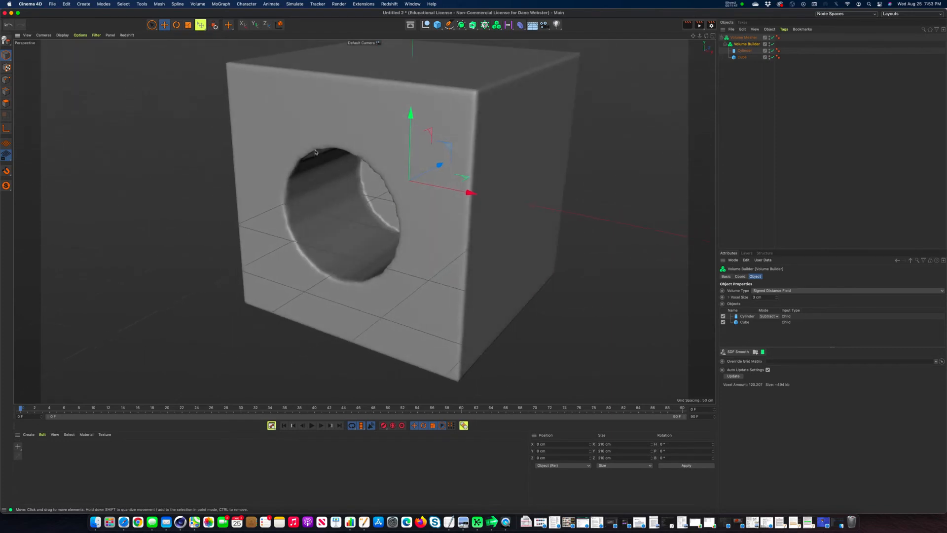
left_click_drag(347, 287, 415, 246, "alt")
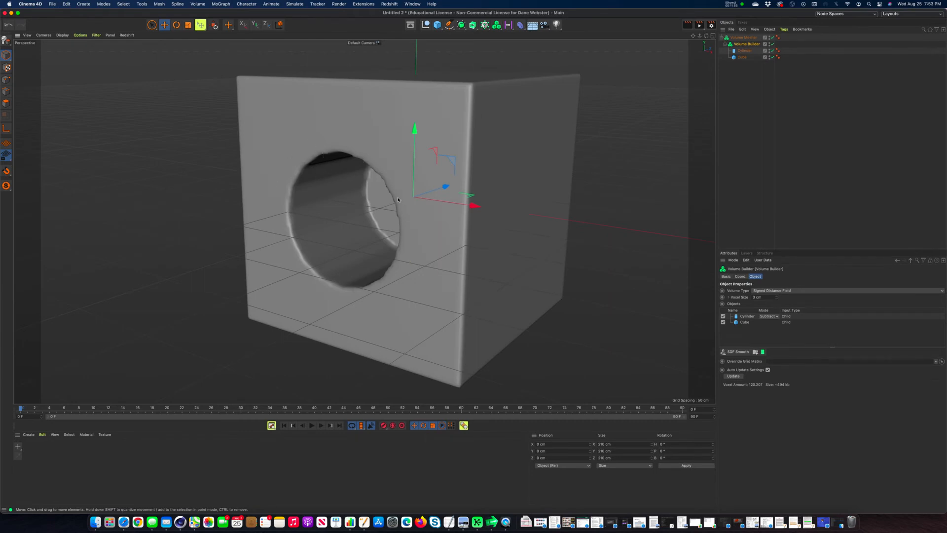
left_click_drag(387, 203, 564, 241, "alt")
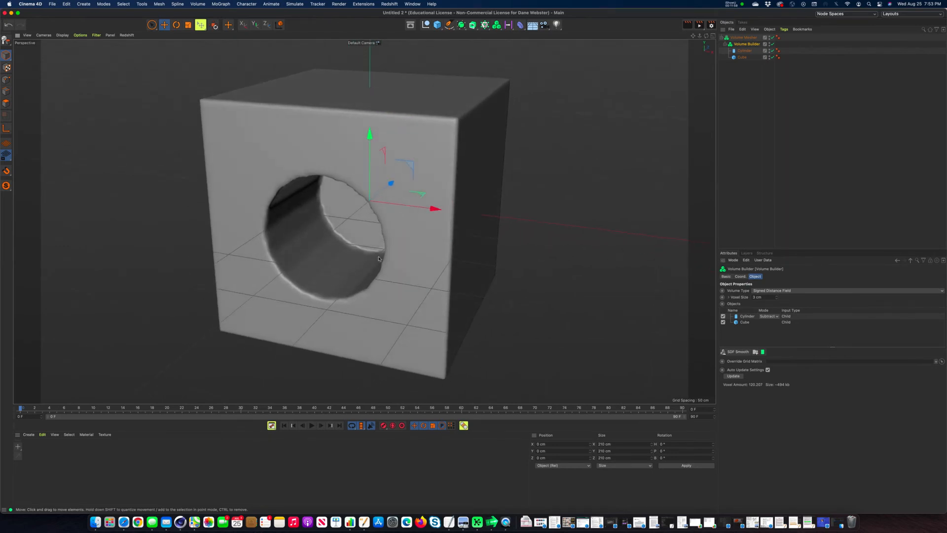
left_click_drag(348, 271, 414, 227, "alt")
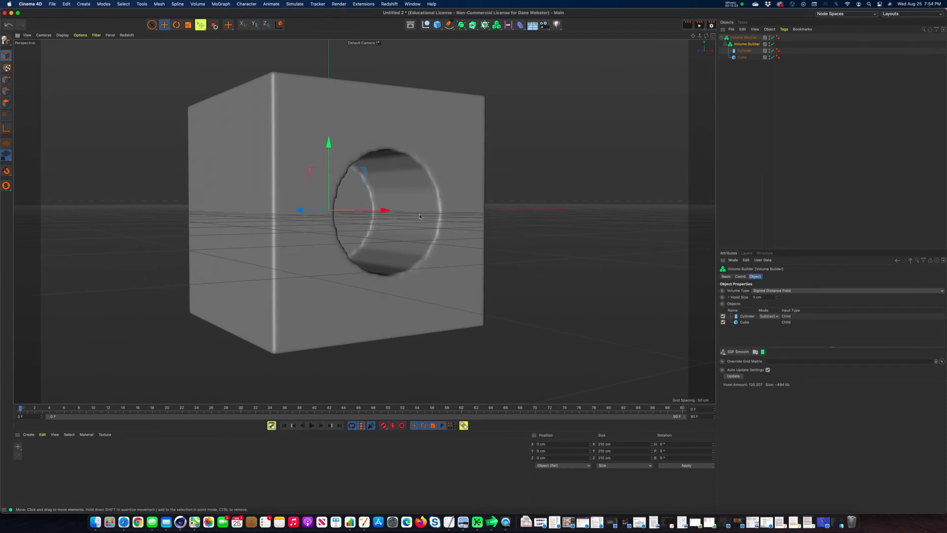
left_click_drag(546, 228, 598, 184, "alt")
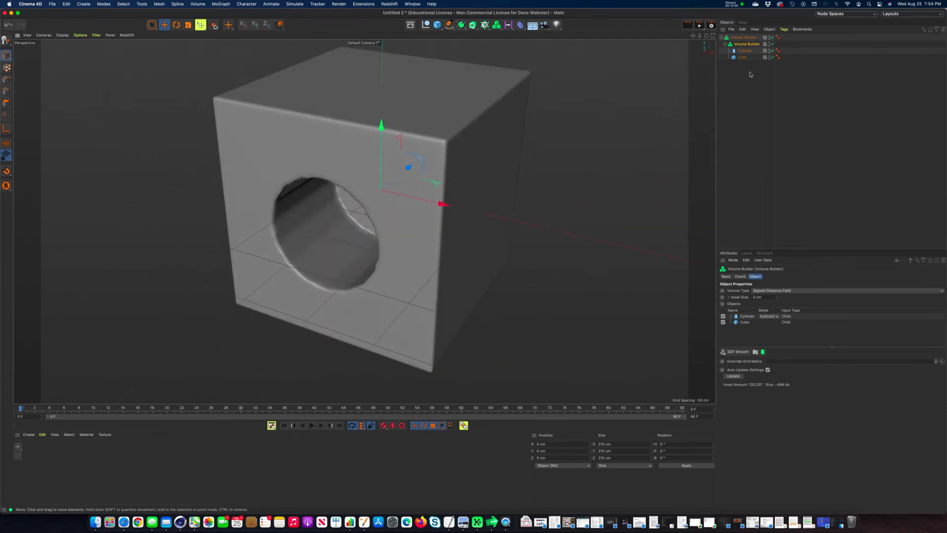
- Select the cylinder, disable the Volume Mesher and Volume Builder, and display the original objects shaded with wireframe lines
left_click(745, 51)
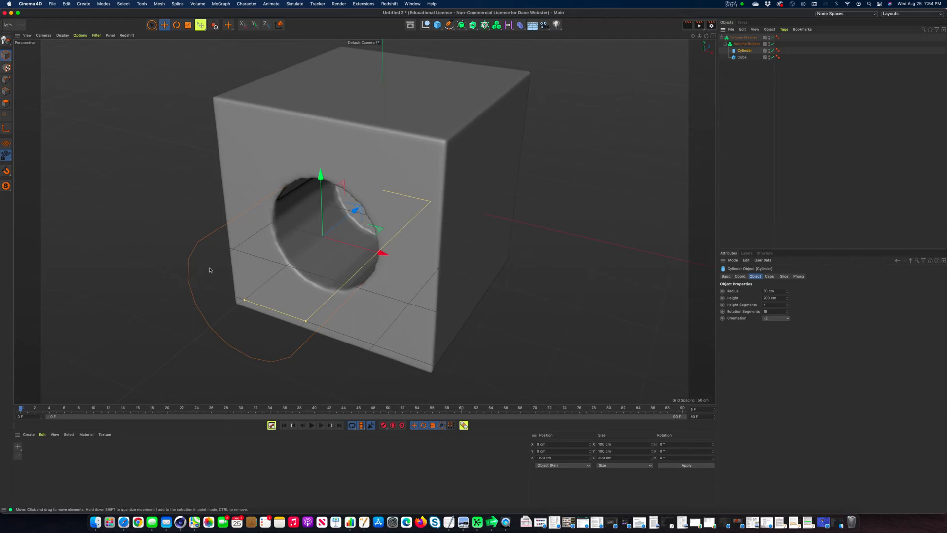
left_click(771, 37)
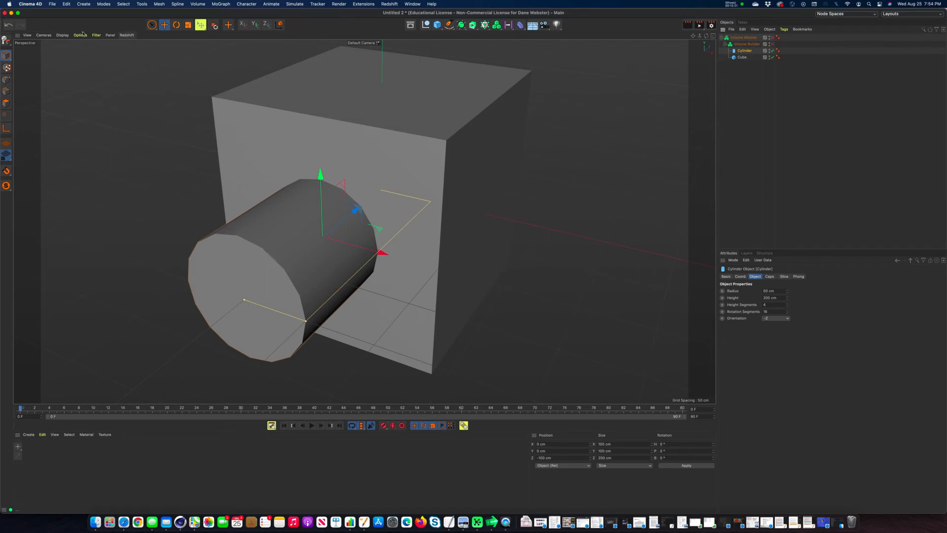
left_click(62, 35)
left_click(89, 49)
- Try a radius of 25 cm on the cylinder and return it to 50 cm
left_click_drag(783, 291, 724, 291)
type("25")
key("Tab")
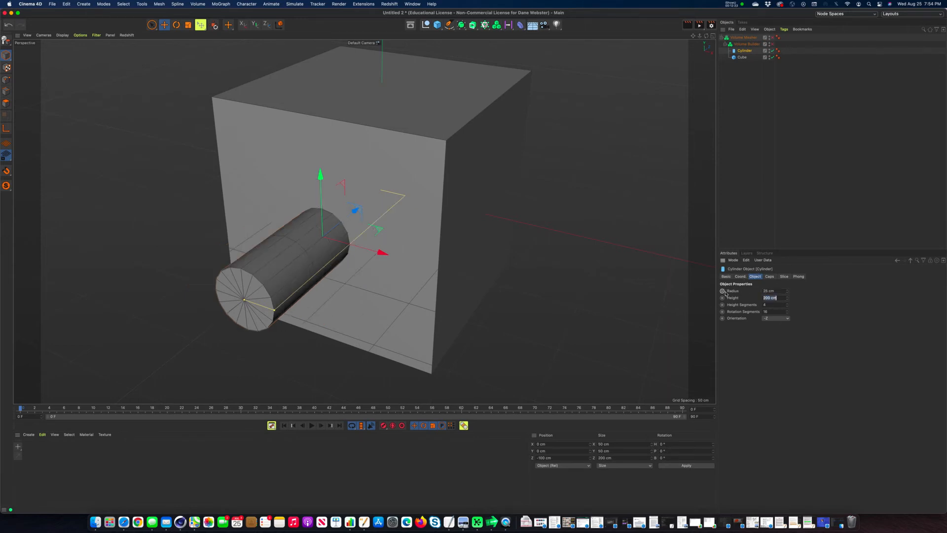
left_click_drag(782, 290, 718, 284)
type("50")
key("Tab")
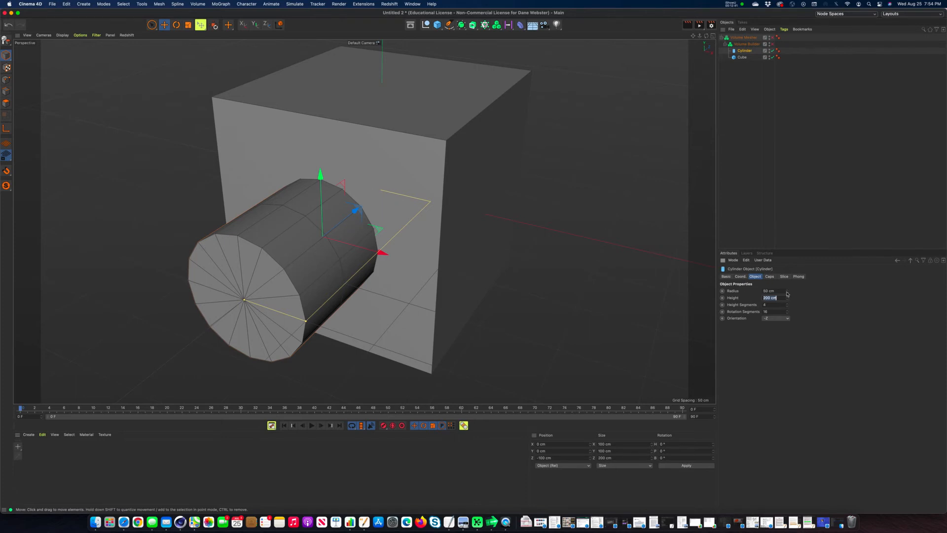
- Set the cylinder's rotation segments to 72 and re-enable the Volume Builder and Volume Mesher
left_click(778, 312)
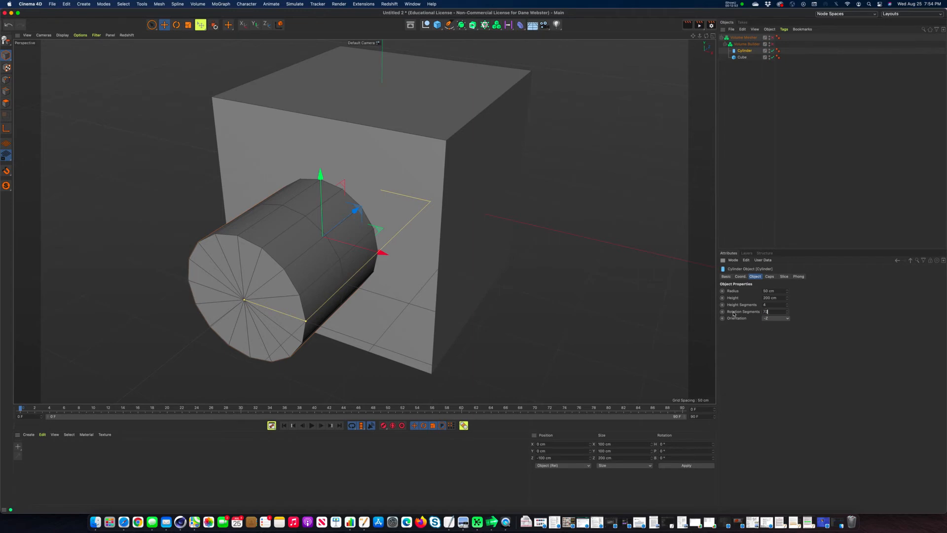
key("Return")
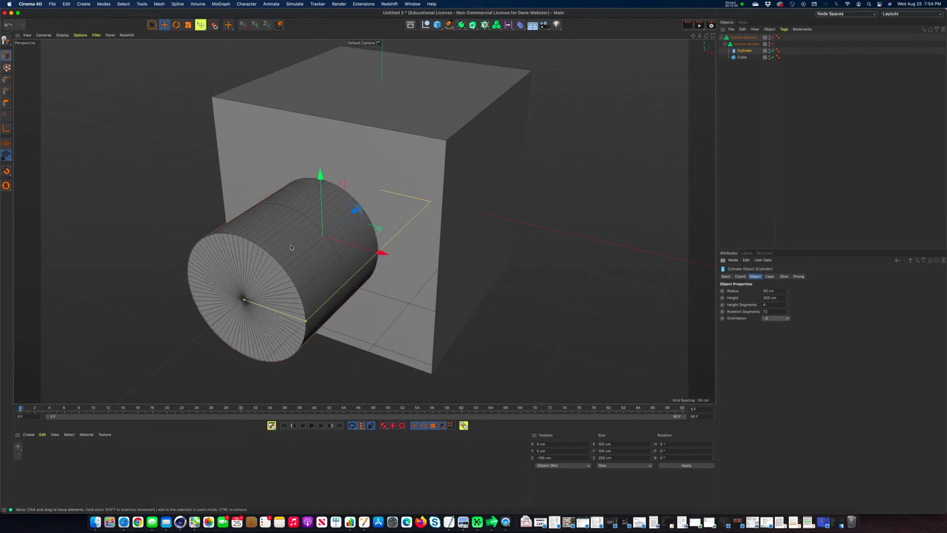
left_click(772, 44)
left_click(772, 38)
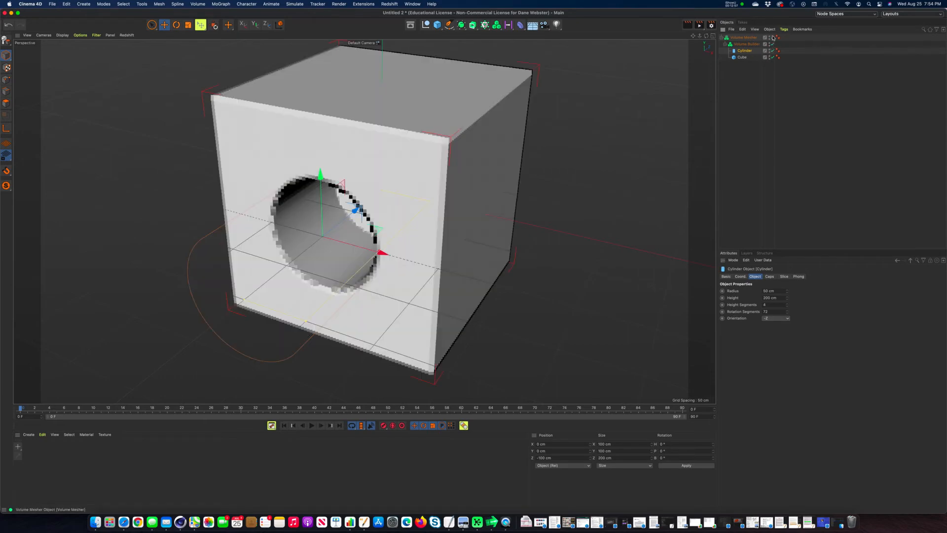
- Switch the viewport shading back to a display without wireframe lines and examine the hole's edge around the cube
left_click_drag(413, 190, 473, 162, "alt")
left_click(79, 35)
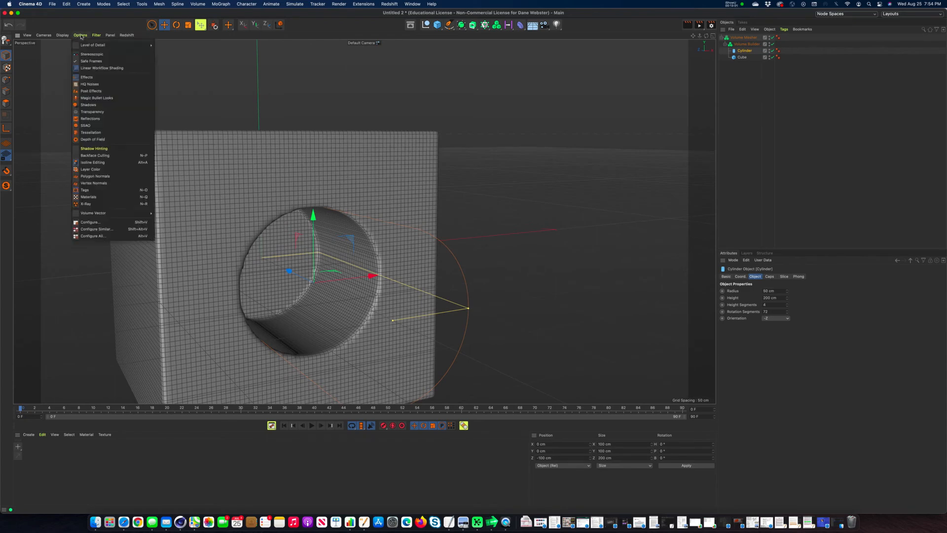
mouse_move(96, 36)
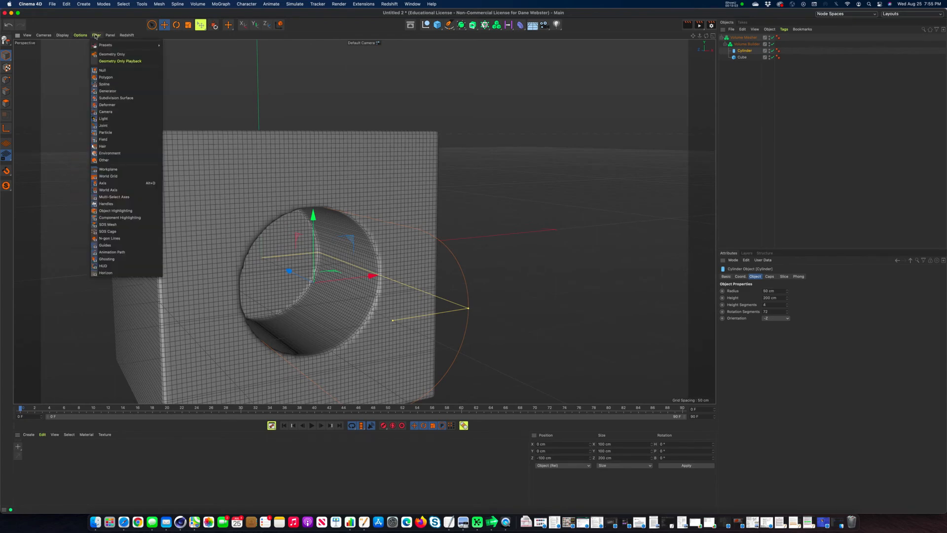
mouse_move(63, 35)
left_click(74, 45)
left_click_drag(598, 222, 531, 220, "alt")
left_click_drag(297, 217, 386, 223, "alt")
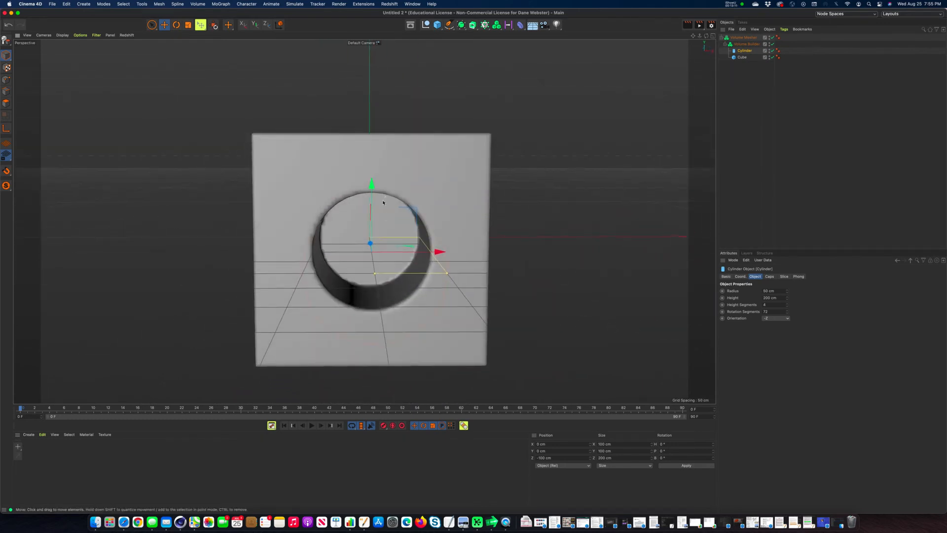
right_click_drag(383, 203, 438, 198, "alt")
left_click_drag(438, 198, 331, 199, "alt")
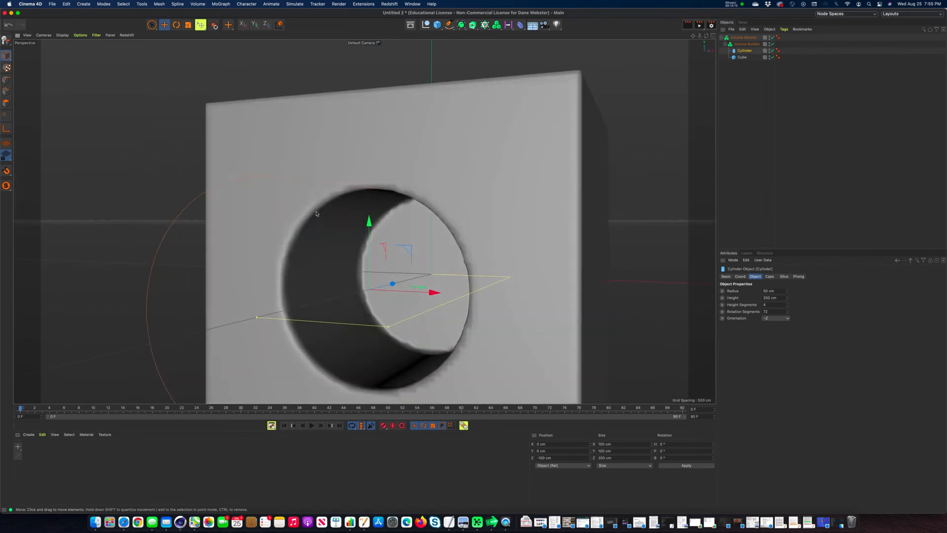
left_click_drag(370, 230, 398, 251, "alt")
- Try 4, 8, 5 and again 8 rotation segments on the cylinder to compare the shapes of the hole
left_click(765, 312)
type("4")
key("Return")
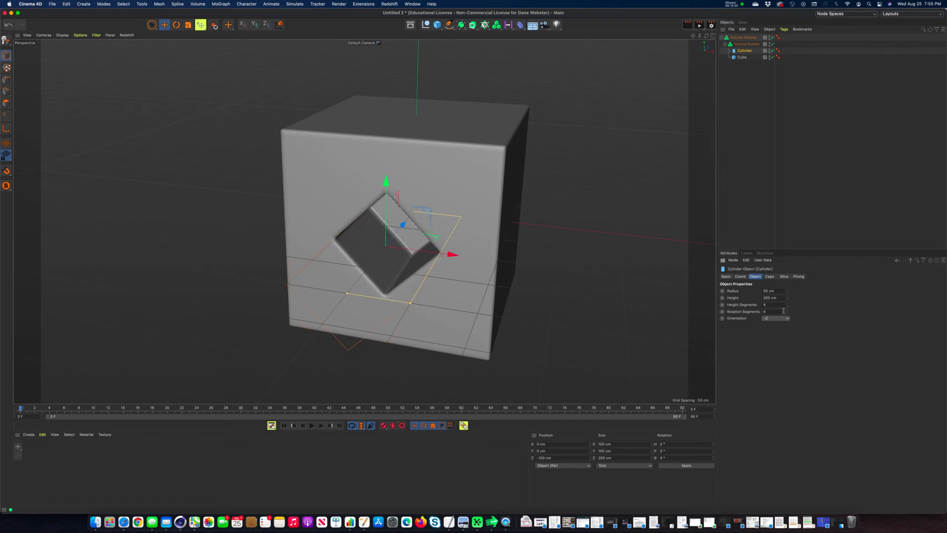
left_click_drag(780, 312, 741, 308)
type("8")
key("Return")
left_click_drag(775, 312, 756, 309)
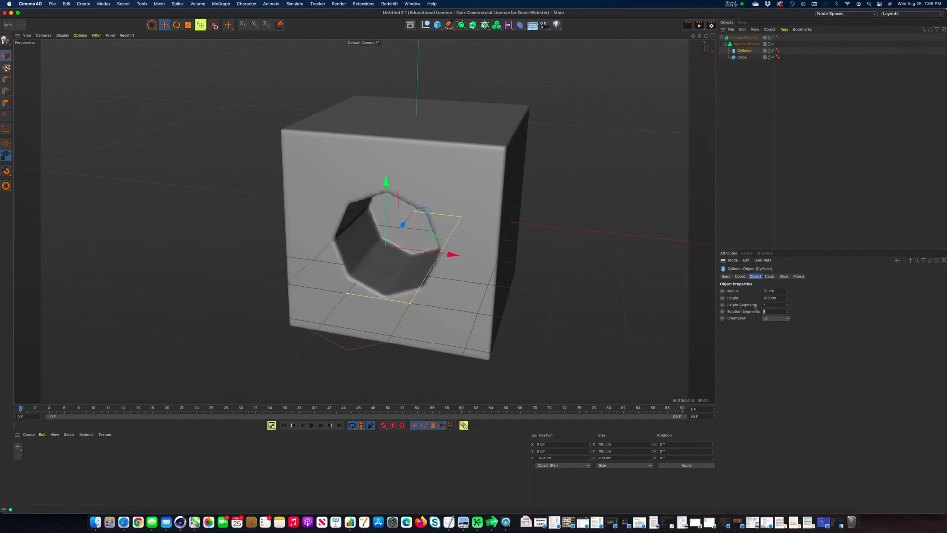
type("5")
key("Return")
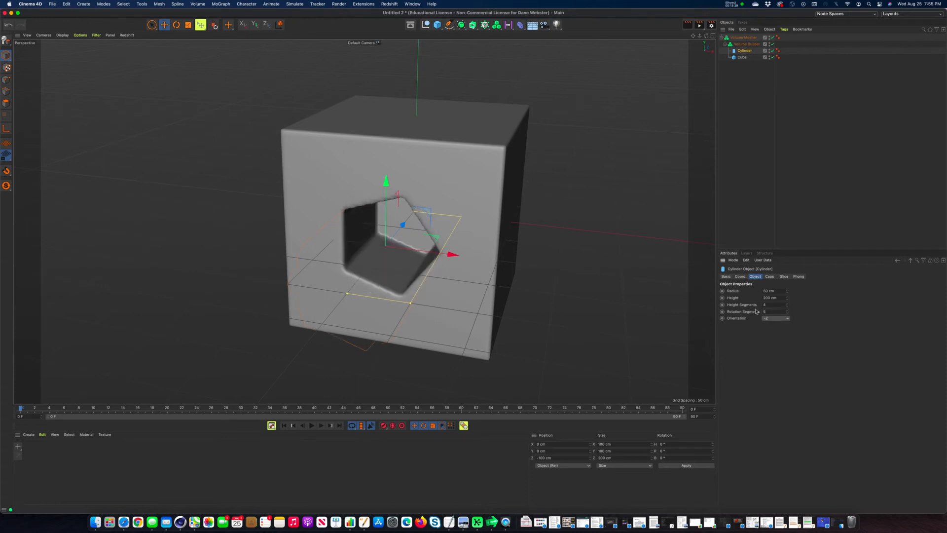
double_click(768, 312)
type("8")
key("Return")
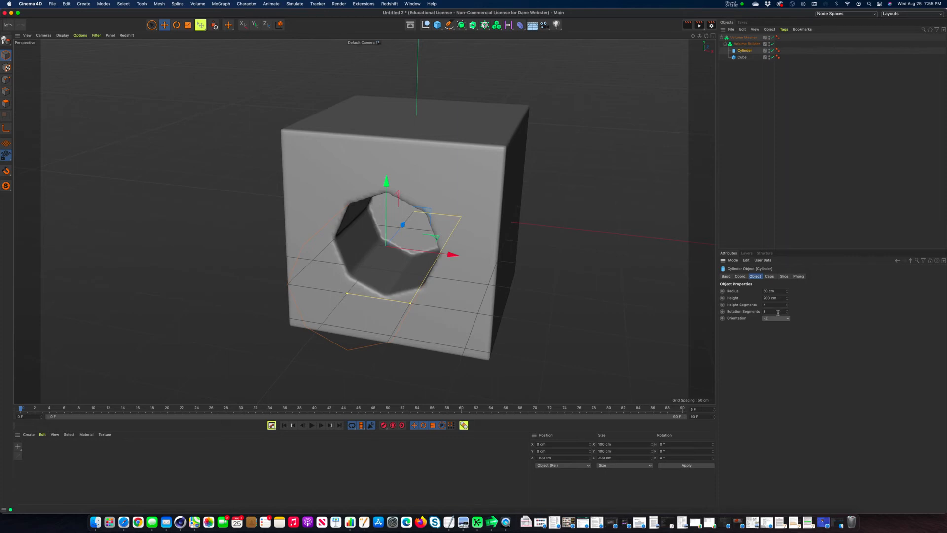
- Set the cylinder's rotation segments to 72, try 48 for comparison, and return them to 72
left_click(778, 313)
type("72")
key("Return")
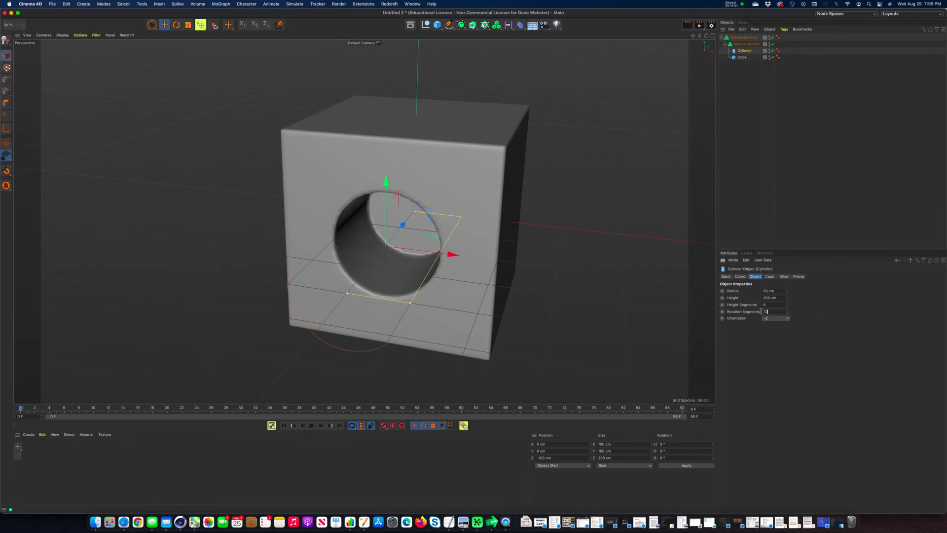
type("64")
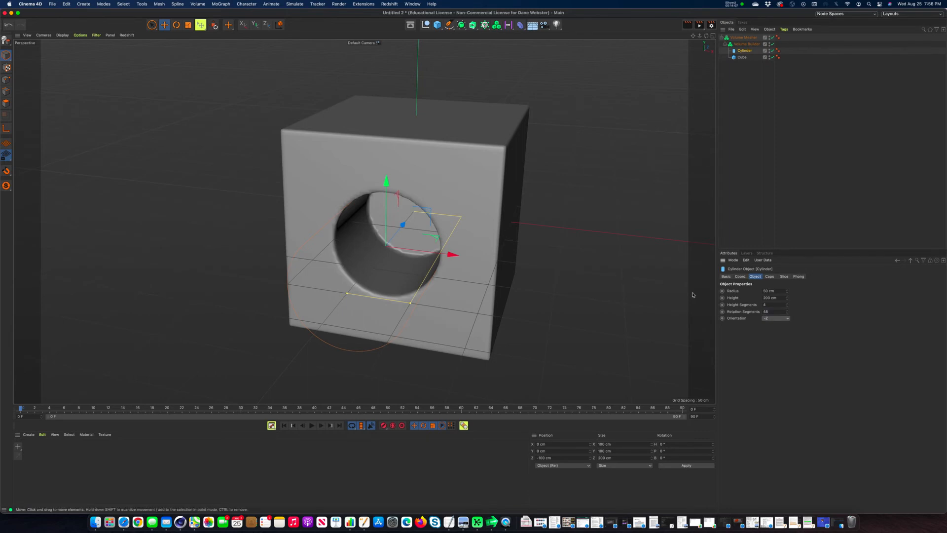
left_click_drag(779, 312, 756, 315)
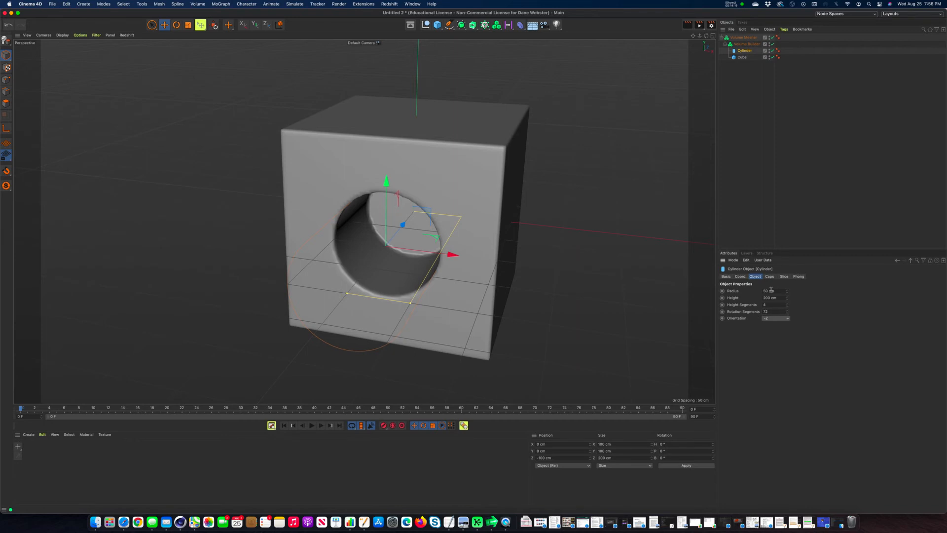
- Try a voxel size of 2 cm and then 1 cm on the Volume Builder
left_click(747, 44)
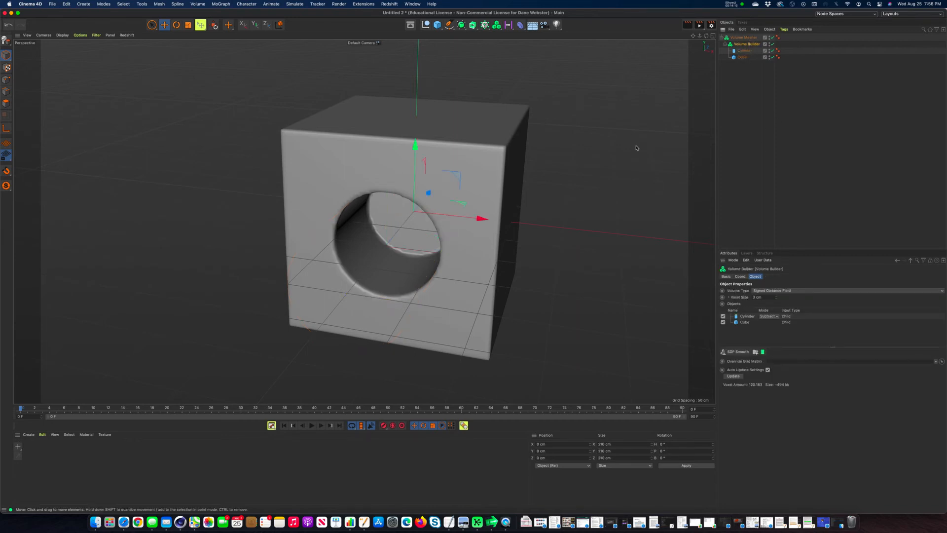
left_click_drag(608, 170, 518, 217, "alt")
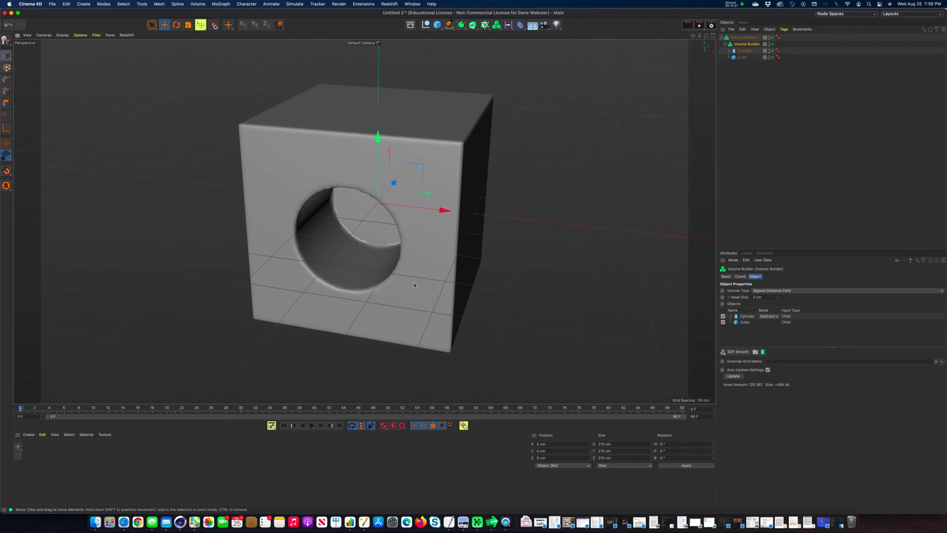
left_click(769, 297)
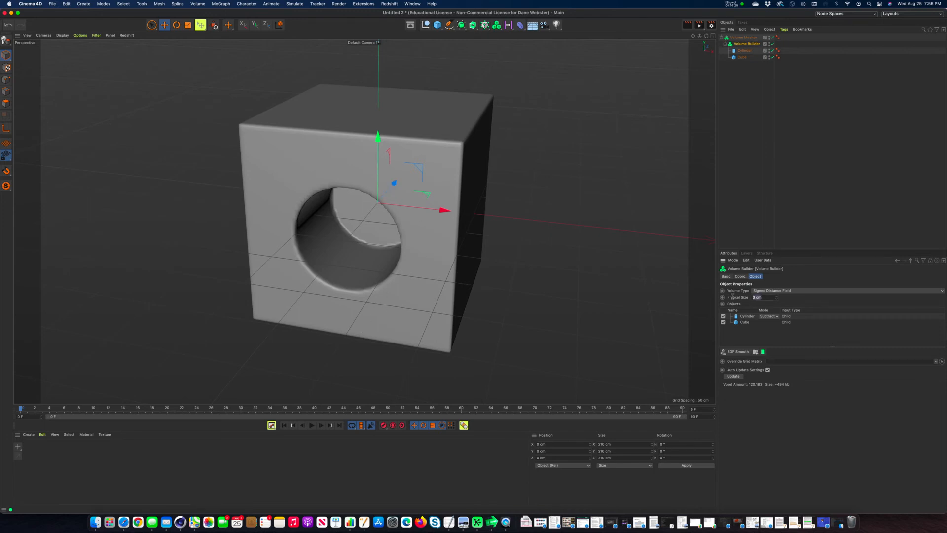
type("2")
key("Return")
left_click_drag(769, 297, 716, 299)
type("1")
key("Return")
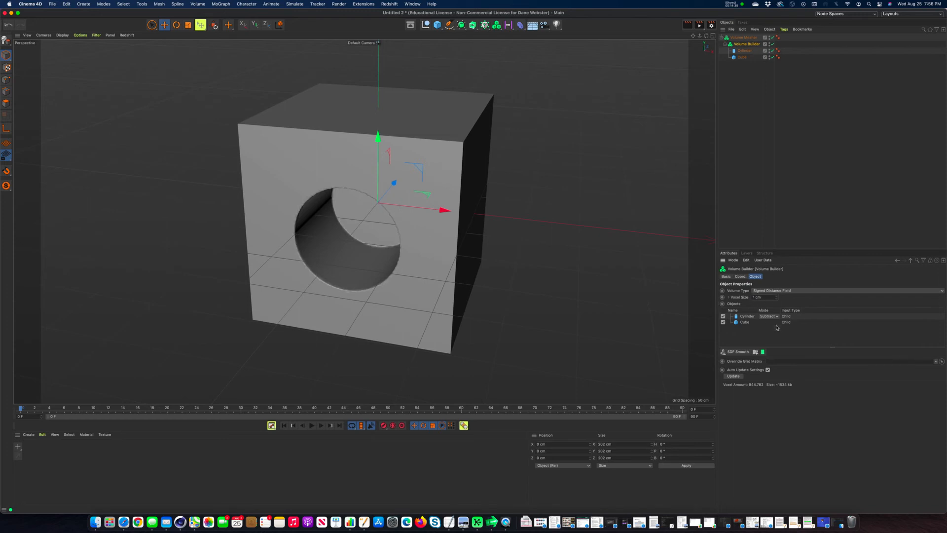
- Examine the cube's corners and the hole's edges from several angles and distances at the 1 cm voxel size
left_click_drag(546, 298, 590, 302, "alt")
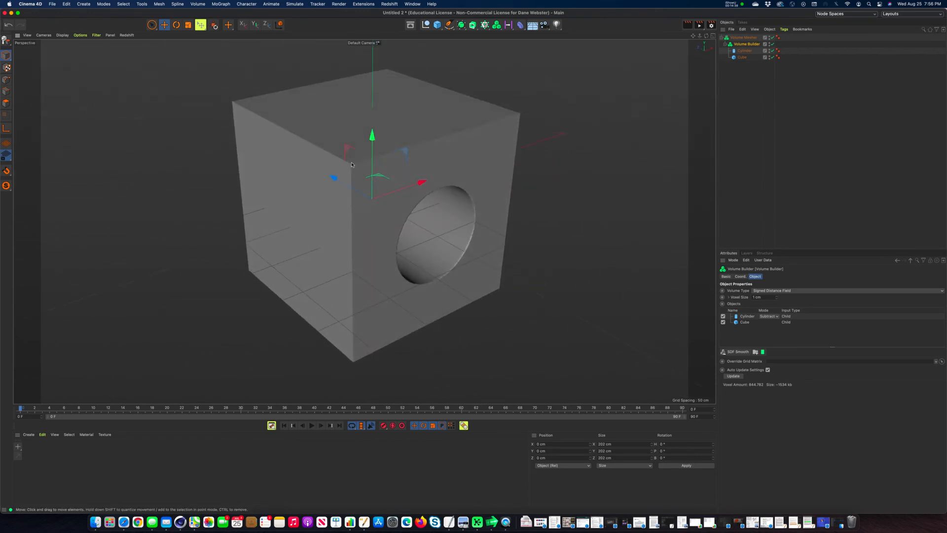
left_click_drag(506, 130, 539, 161, "alt")
right_click_drag(539, 160, 597, 146, "alt")
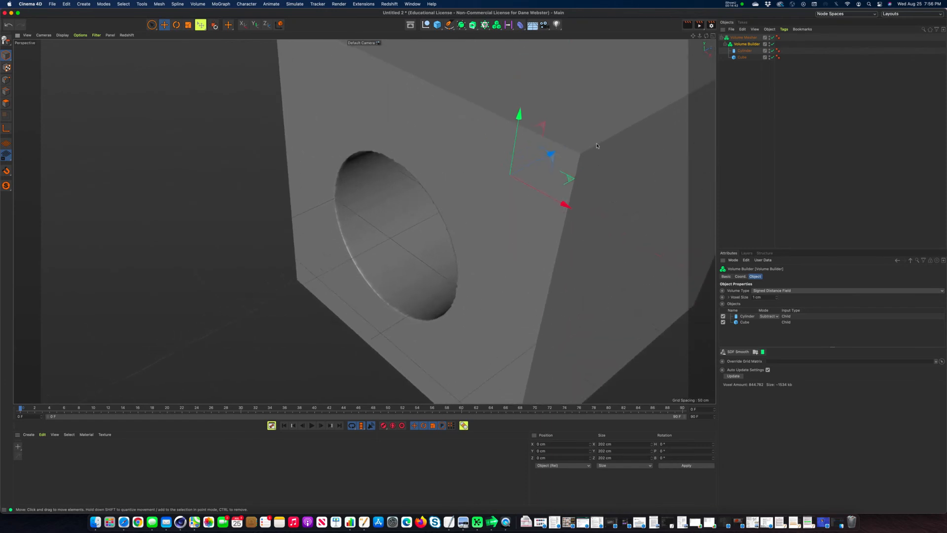
left_click_drag(583, 156, 453, 196, "alt")
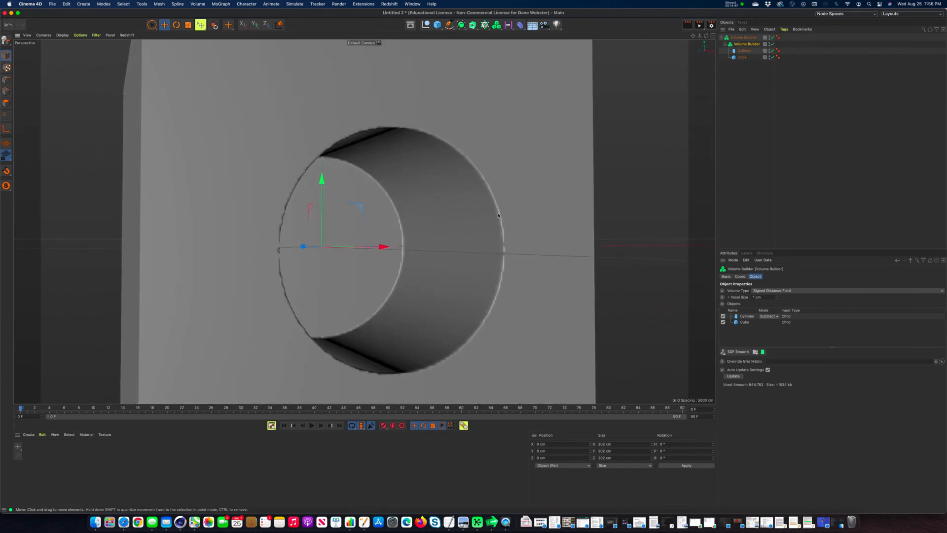
left_click_drag(541, 180, 357, 140, "alt")
right_click_drag(428, 235, 363, 237, "alt")
left_click_drag(393, 254, 376, 226, "alt")
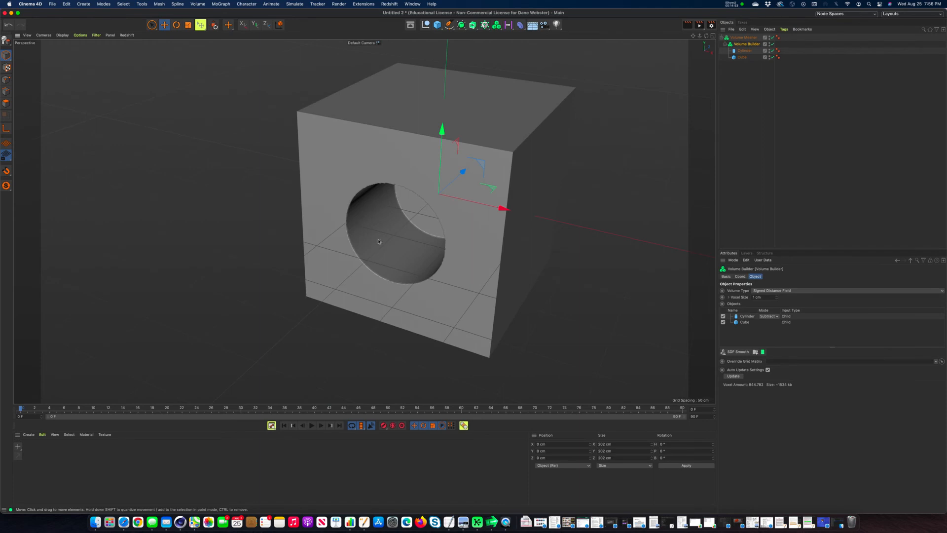
left_click_drag(433, 242, 397, 272, "alt")
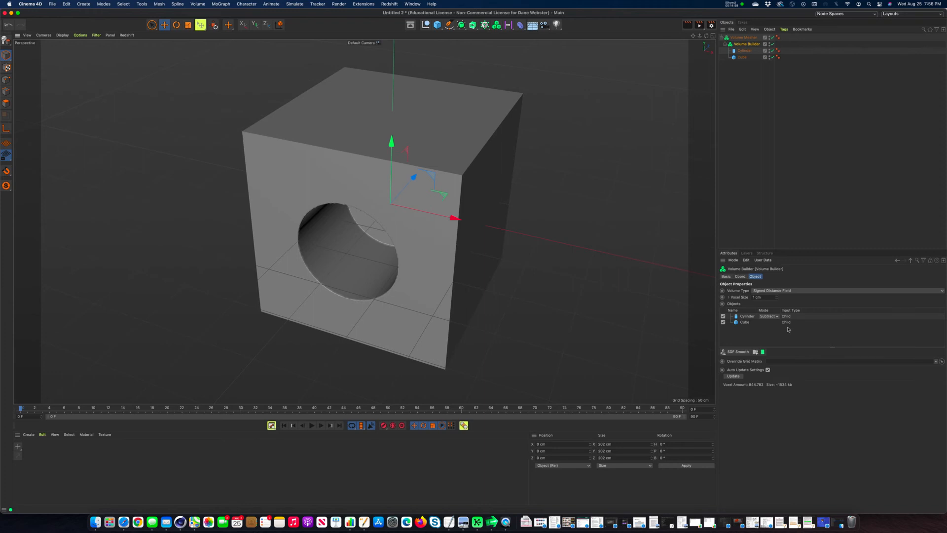
- Set the Volume Builder's voxel size back to 3 cm
double_click(755, 297)
type("3")
key("Return")
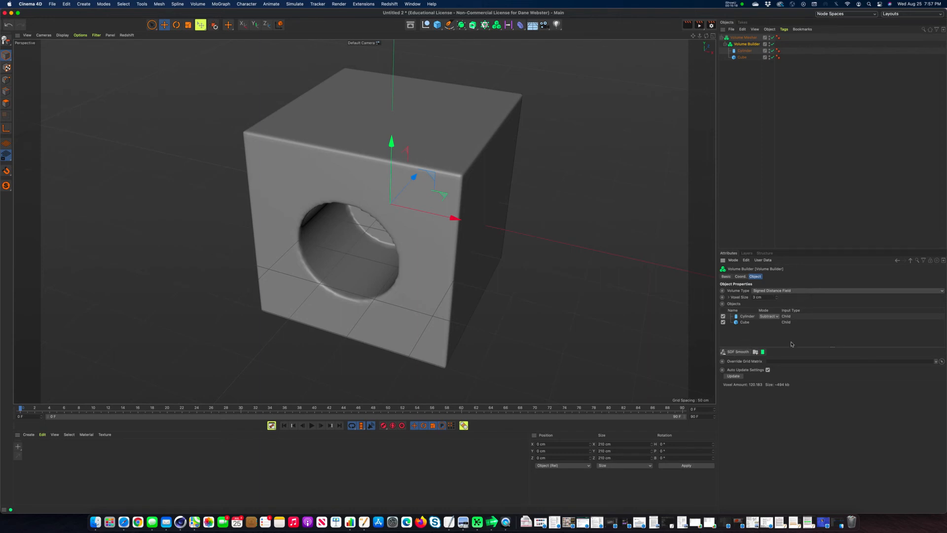
- Add an SDF Smooth filter to the Volume Builder and set its voxel distance to 1
left_click(736, 354)
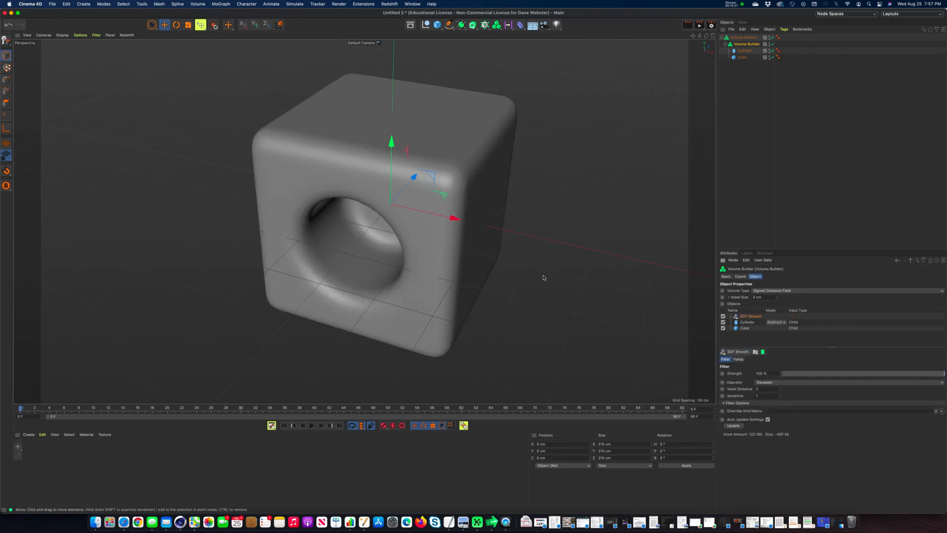
left_click_drag(451, 247, 418, 282, "alt")
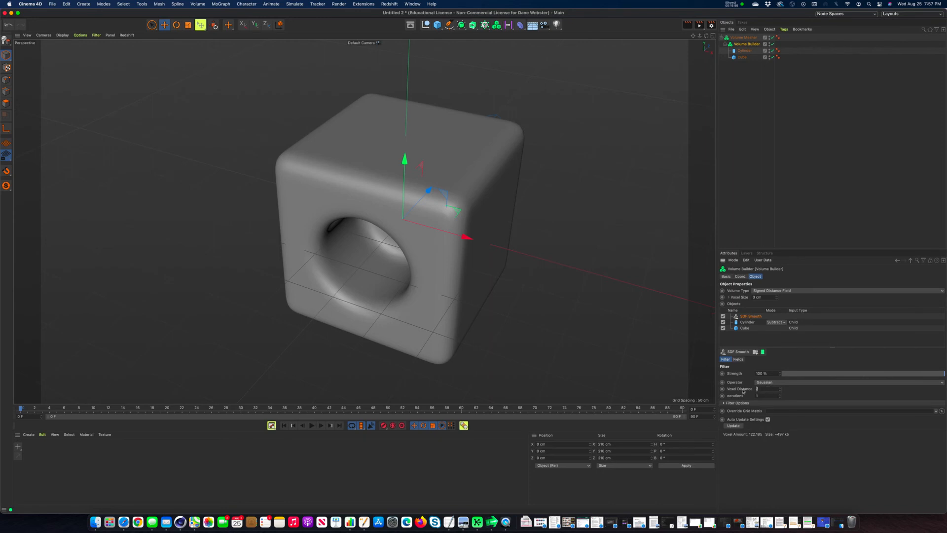
key("Return")
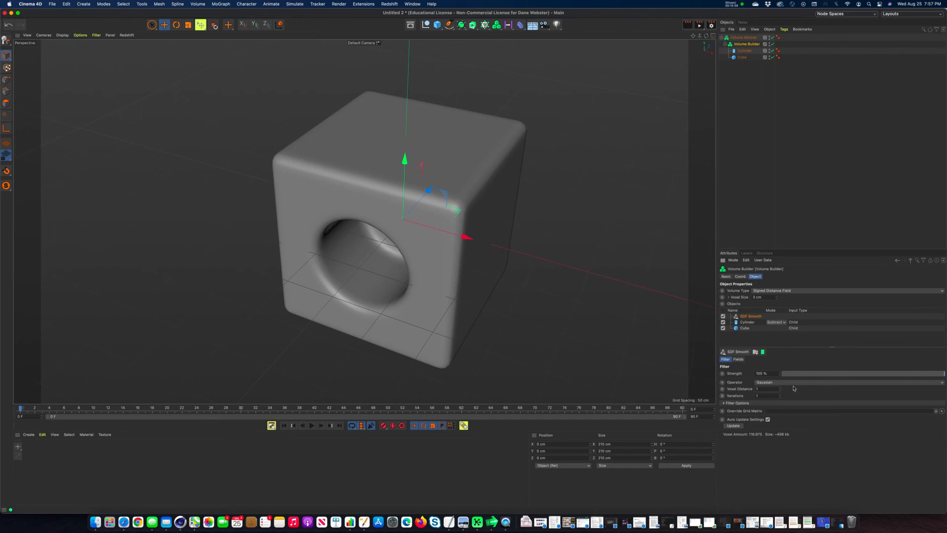
left_click_drag(513, 274, 443, 156, "alt")
left_click_drag(524, 233, 436, 172, "alt")
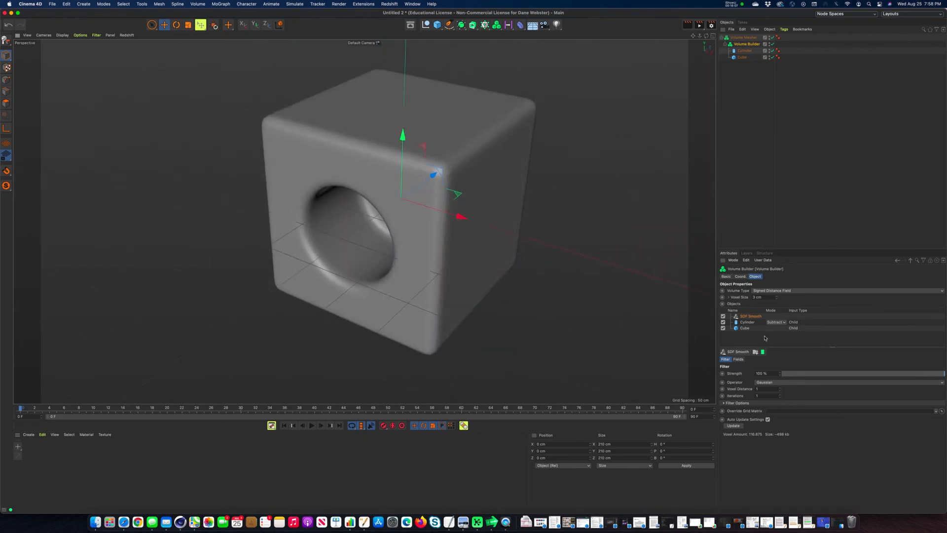
- Try voxel sizes of 2 cm and 1.5 cm on the smoothed Volume Builder and inspect the cube's edges
double_click(768, 297)
type("2")
key("Return")
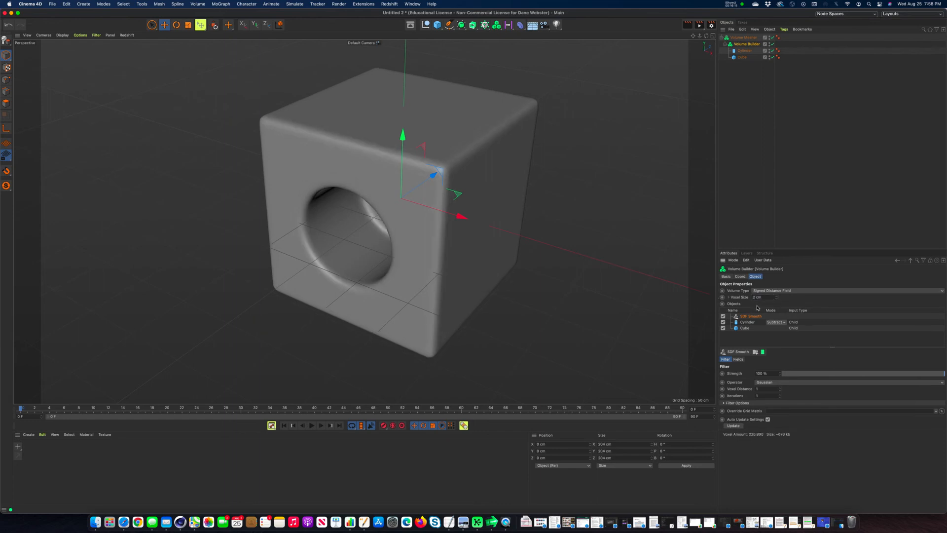
type("1.5")
key("Return")
left_click_drag(669, 237, 443, 213, "alt")
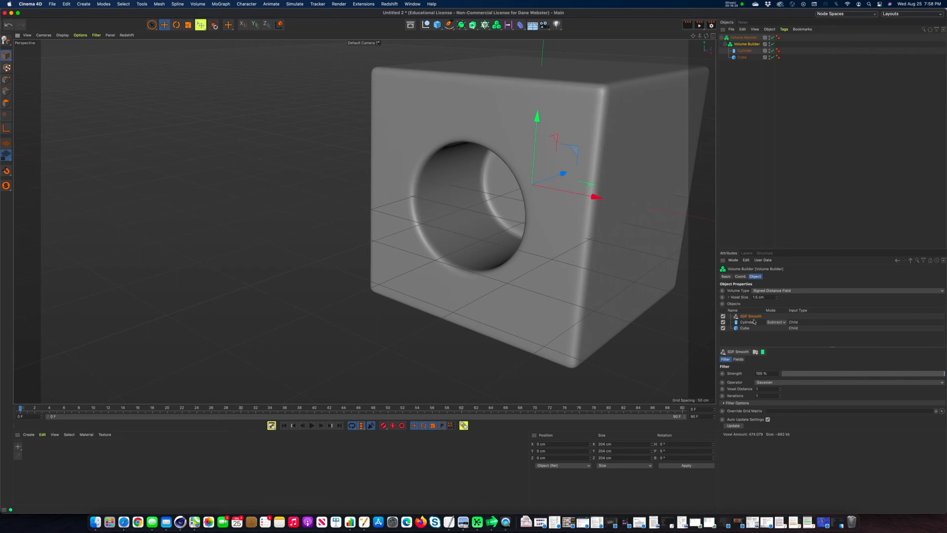
left_click_drag(587, 249, 533, 263, "alt")
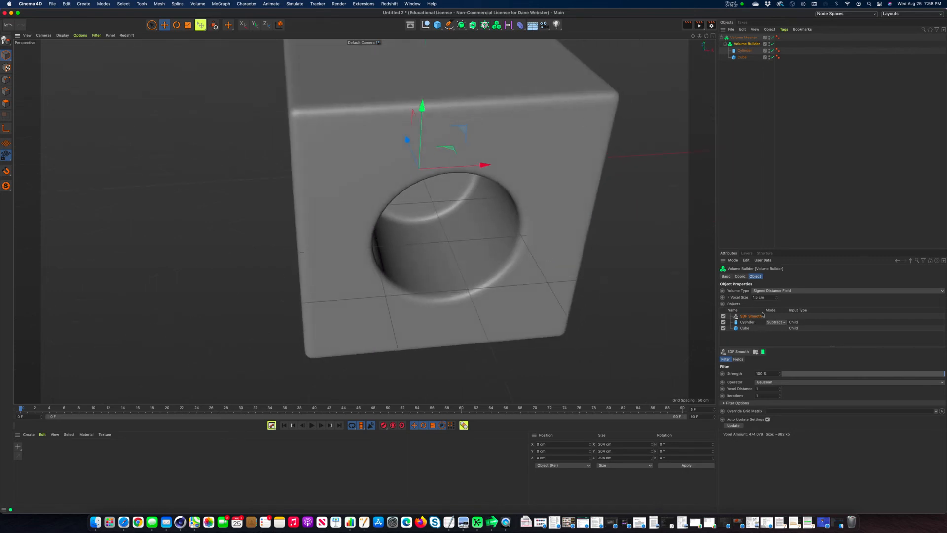
- Set the smoothed Volume Builder's voxel size to 1 cm and view the whole cube
left_click_drag(768, 297, 738, 299)
type("1")
key("Return")
left_click_drag(582, 200, 364, 208, "alt")
scroll(307, 231, "down", 5)
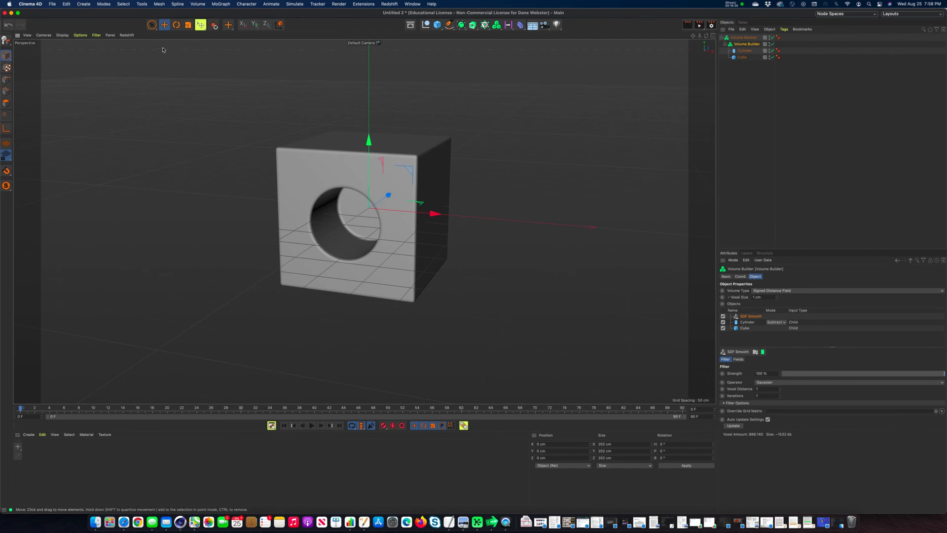
- Hide the workplane grid in the viewport, deselect all objects and inspect the drilled cube
left_click(96, 35)
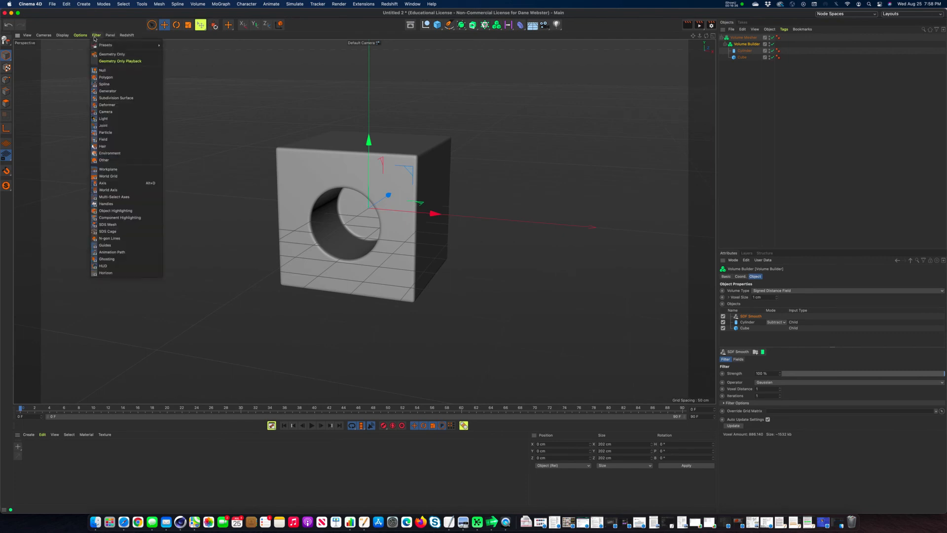
left_click(116, 171)
mouse_move(277, 240)
left_mouse_down("alt")
mouse_move(300, 226)
mouse_move(282, 246)
left_mouse_up("alt")
left_click(203, 230)
left_click_drag(304, 277, 392, 279, "alt")
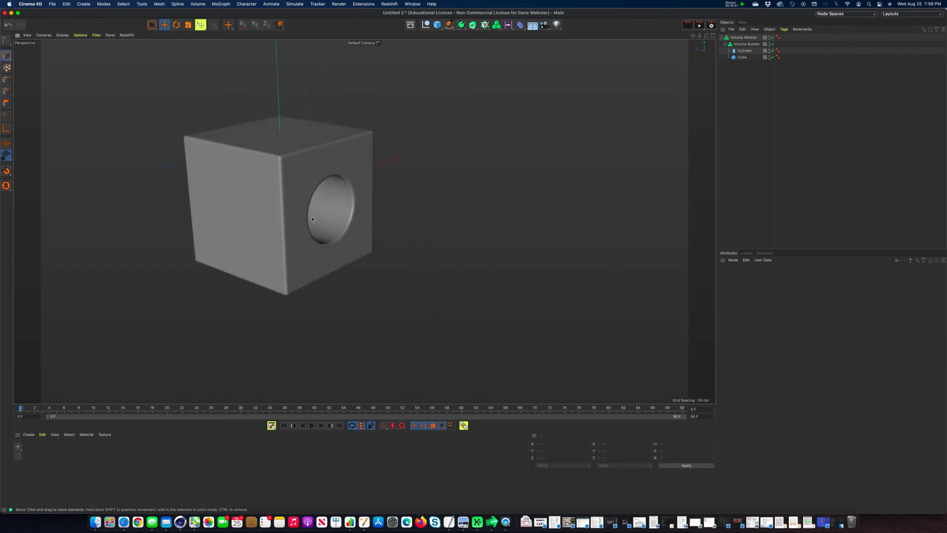
mouse_move(408, 232)
left_mouse_down("alt")
mouse_move(397, 201)
mouse_move(444, 226)
mouse_move(408, 226)
mouse_move(538, 251)
left_mouse_up("alt")
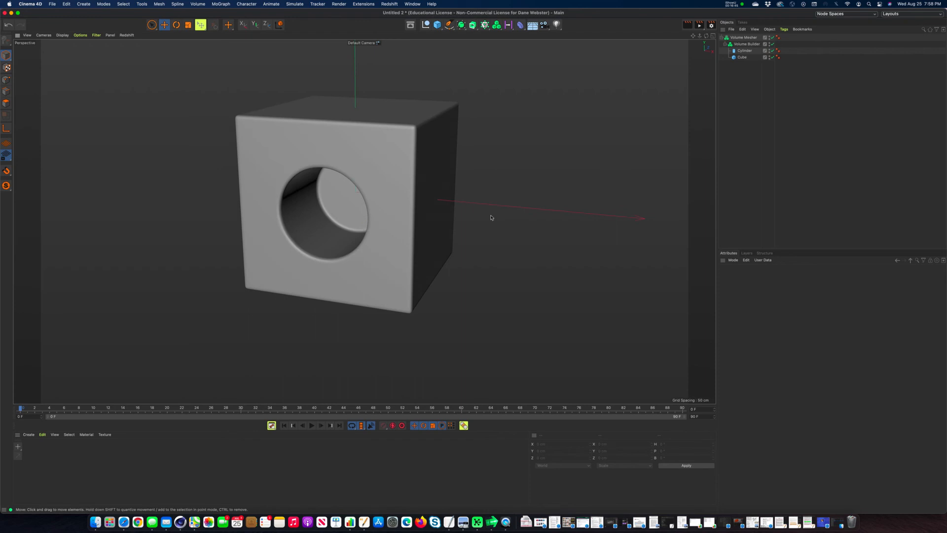
- Set the cube's X size to 400 cm
left_click(743, 57)
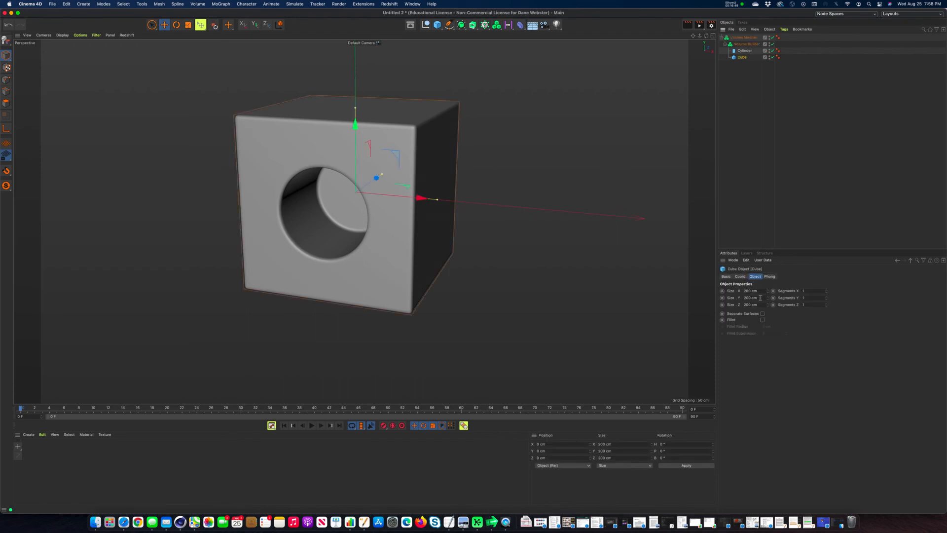
type("400")
key("Tab")
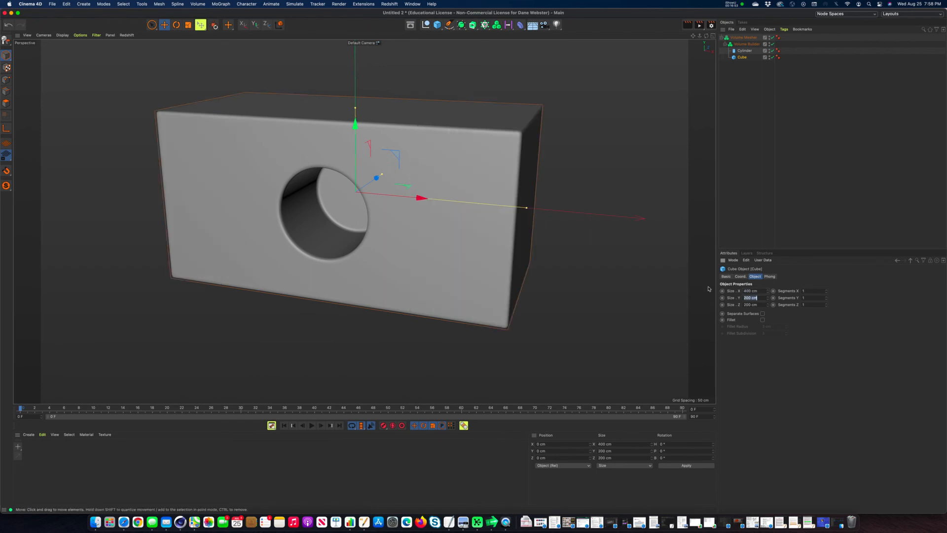
- Try a radius of 150 cm for the subtracting cylinder and inspect the cut
left_click(744, 51)
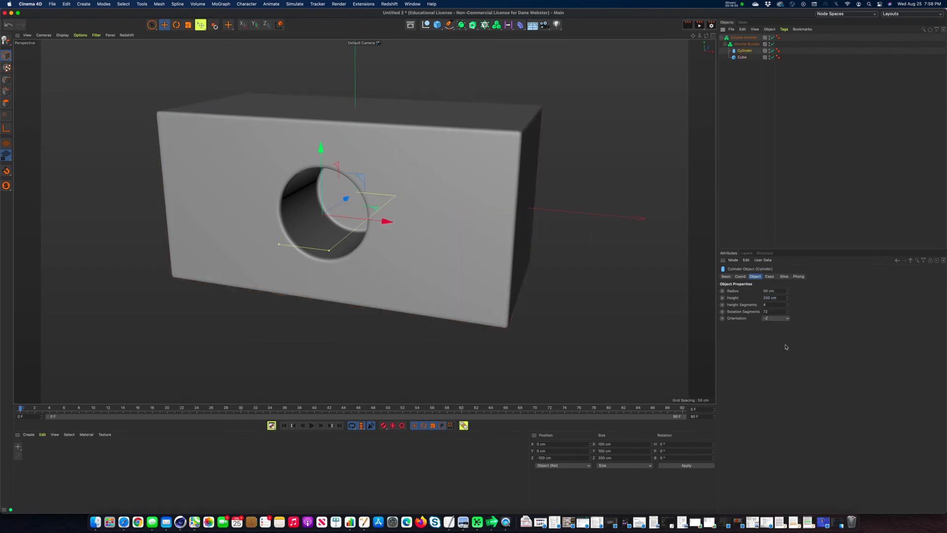
double_click(767, 291)
type("150")
key("Tab")
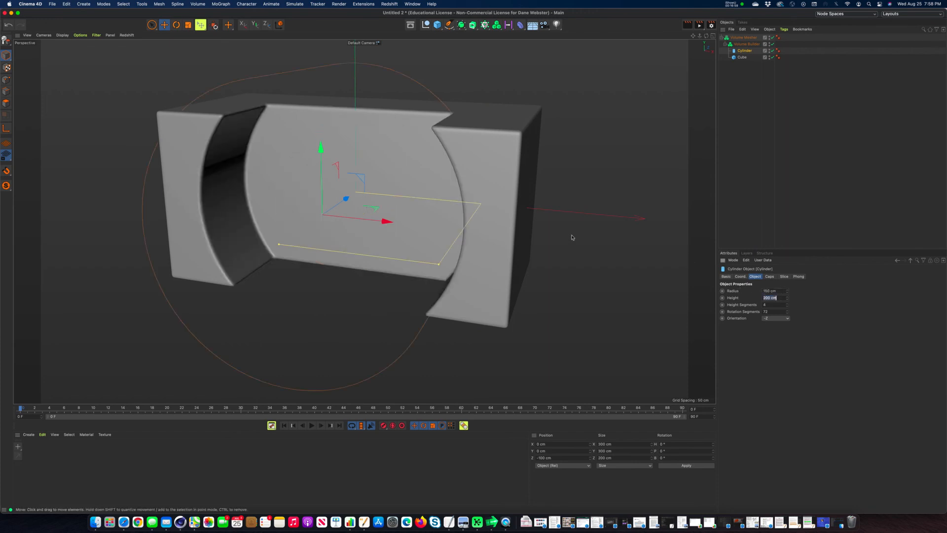
left_click_drag(458, 227, 380, 185, "alt")
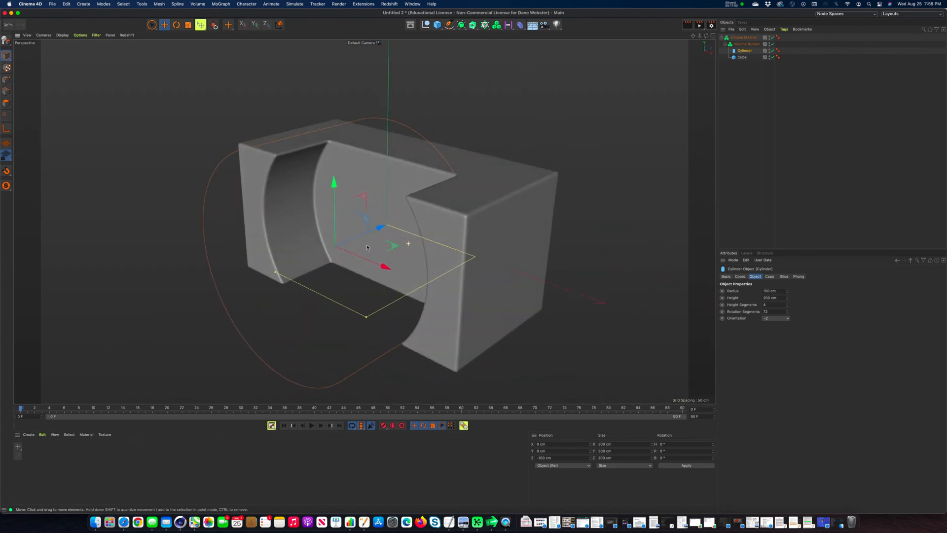
- Set the subtracting cylinder's radius to 75 cm and inspect the hole
left_click(774, 291)
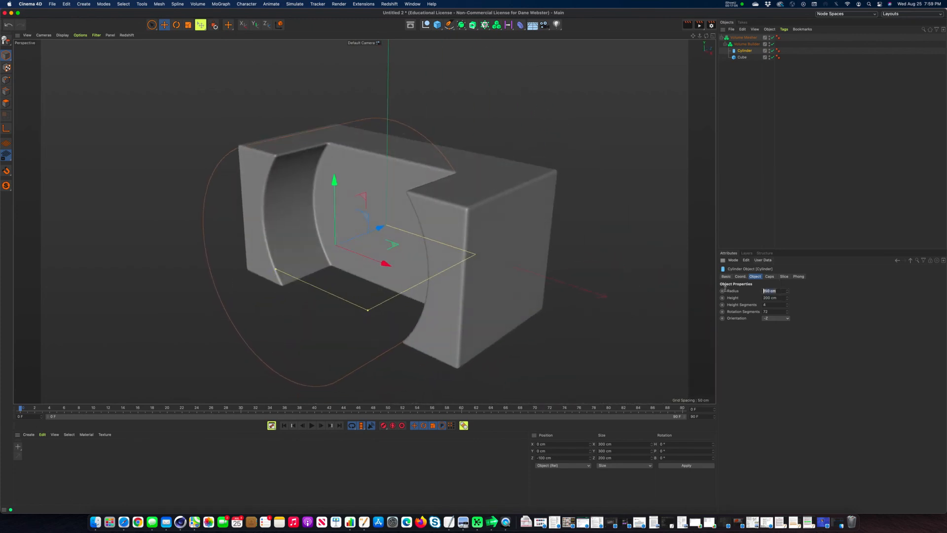
type("75")
key("Tab")
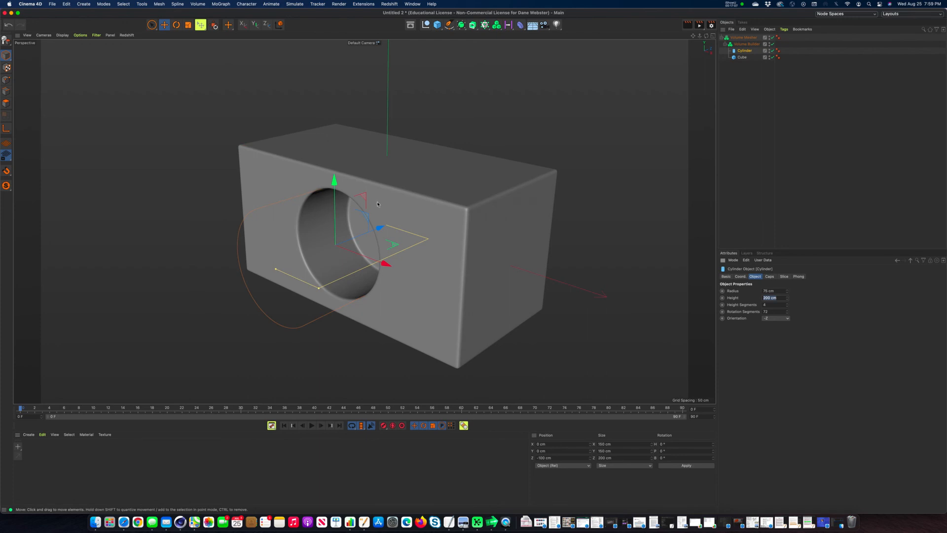
left_click_drag(286, 209, 328, 191, "alt")
- Set the subtracting cylinder's Y position to 50 cm
left_click(740, 277)
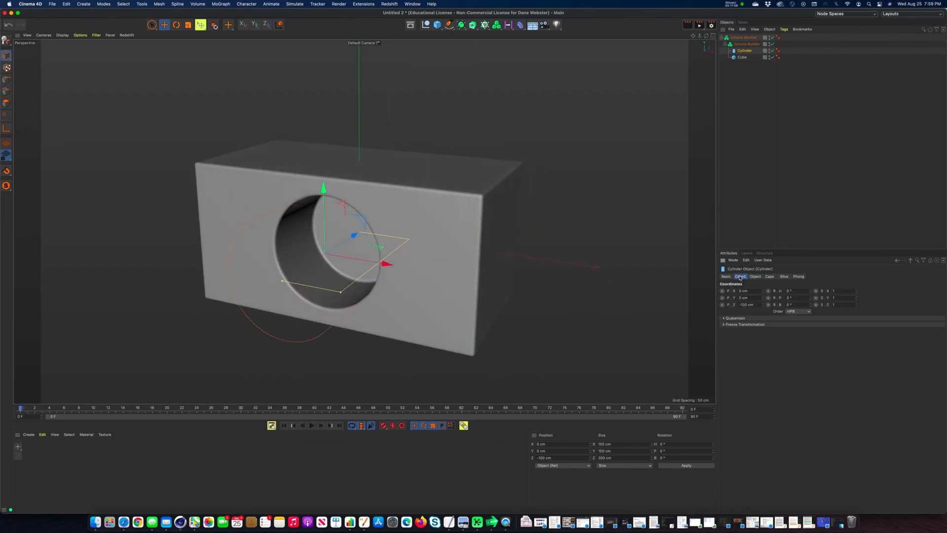
left_click(752, 298)
type("50")
key("Tab")
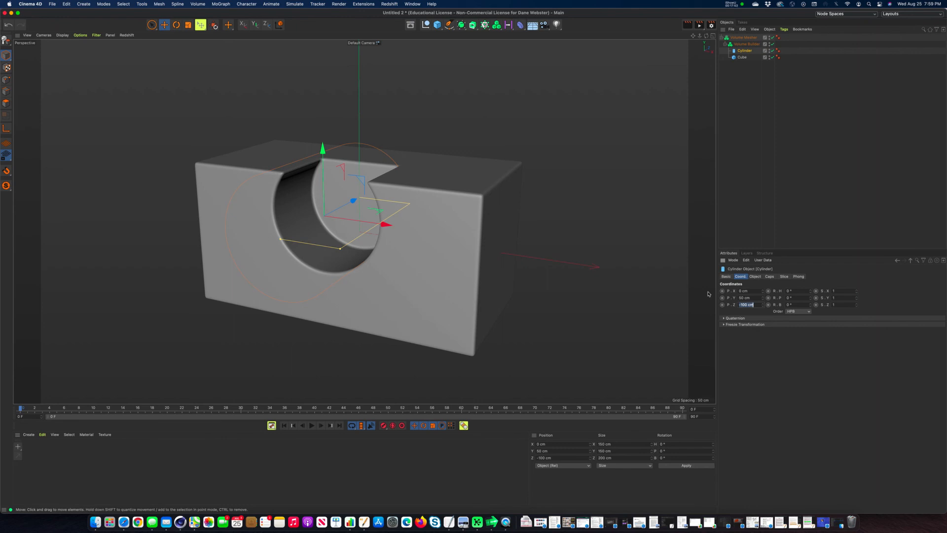
- Set the subtracting cylinder's rotation segments to 8
left_click(745, 51)
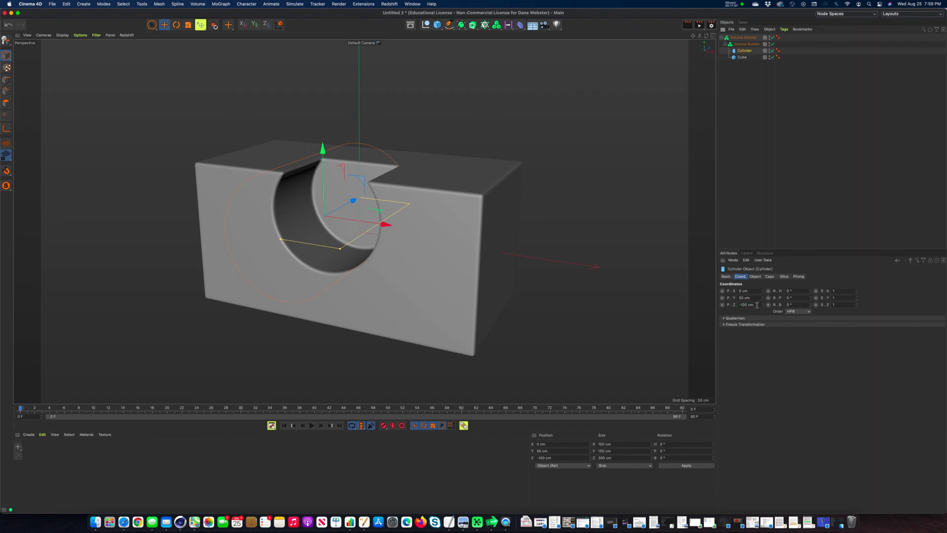
left_click(755, 277)
left_click(774, 312)
type("8")
key("Return")
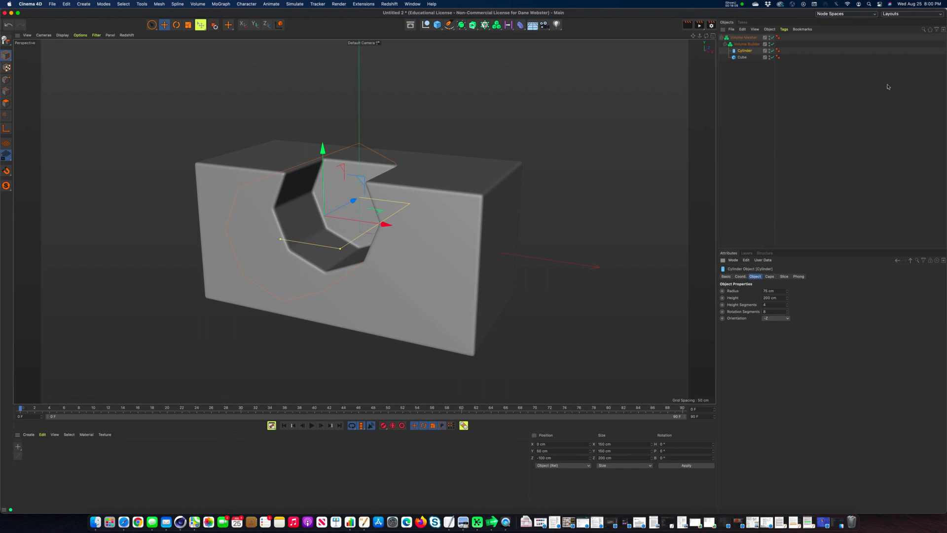
- Try voxel sizes of 10 cm and 5 cm on the Volume Builder, and return it to 1 cm
left_click(753, 44)
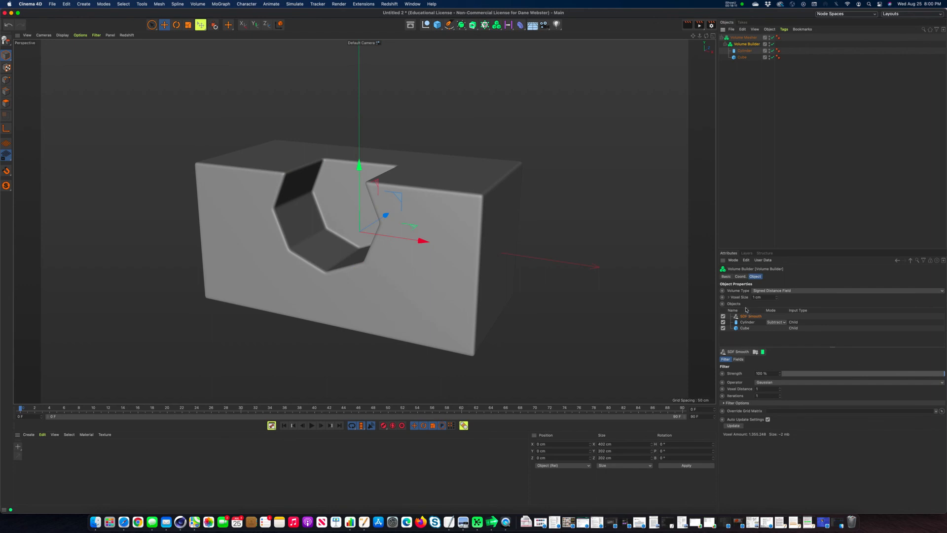
left_click_drag(763, 298, 743, 295)
type("10")
key("Return")
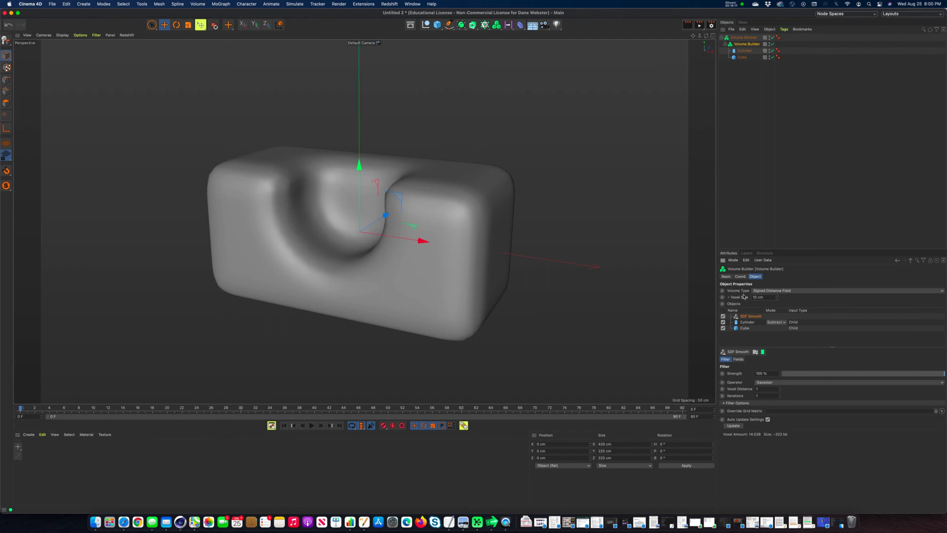
left_click_drag(767, 297, 751, 297)
type("5")
key("Return")
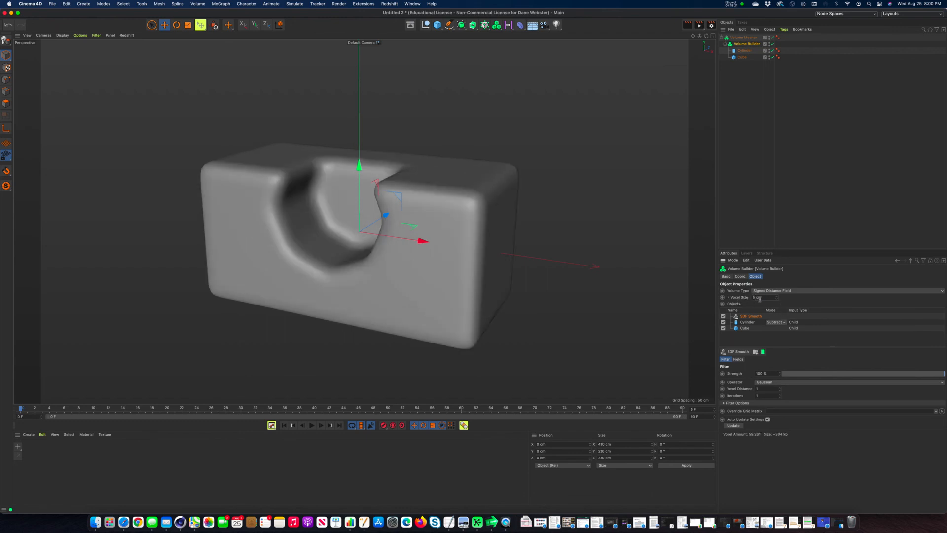
left_click_drag(770, 298, 734, 297)
key("BackSpace")
type("1")
key("Return")
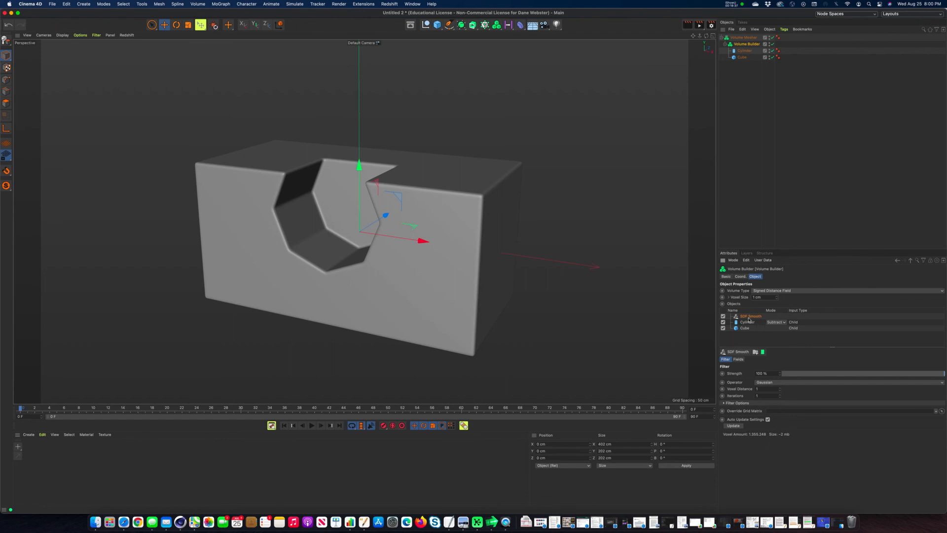
- Add a second cylinder oriented along -Z and raise it to about 36 cm in Y
left_click(438, 26)
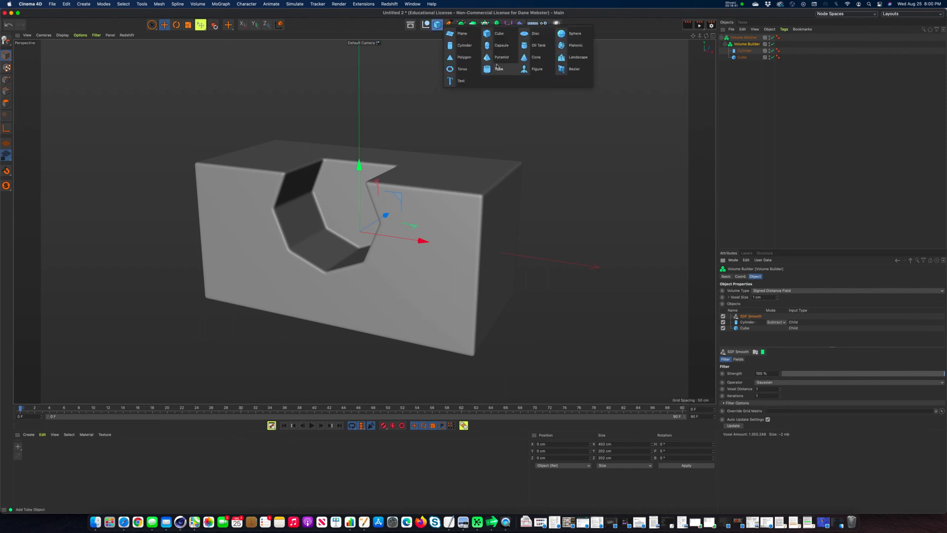
left_click(467, 47)
left_click(767, 320)
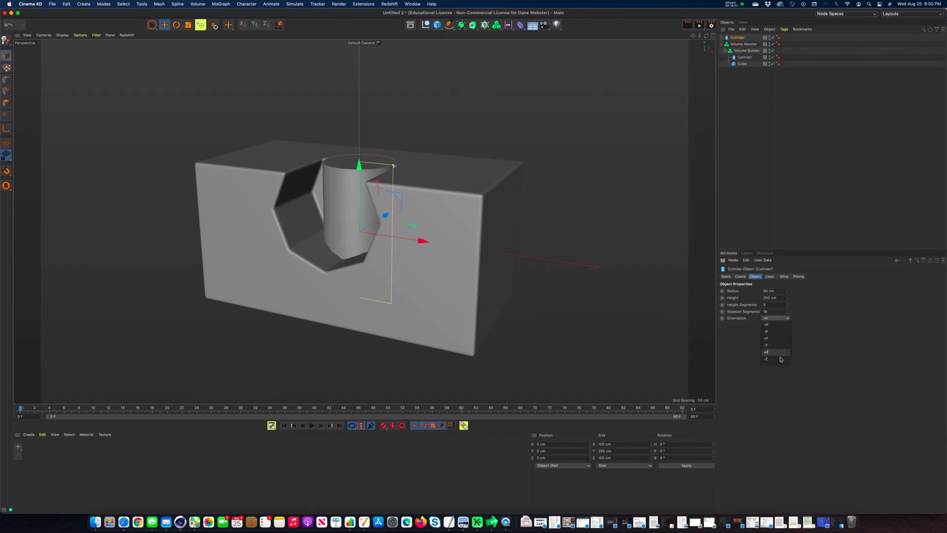
left_click(781, 359)
left_click_drag(365, 172, 365, 145)
- Nest the second cylinder in the Volume Builder and place it below SDF Smooth in the objects list
left_click_drag(740, 37, 748, 56)
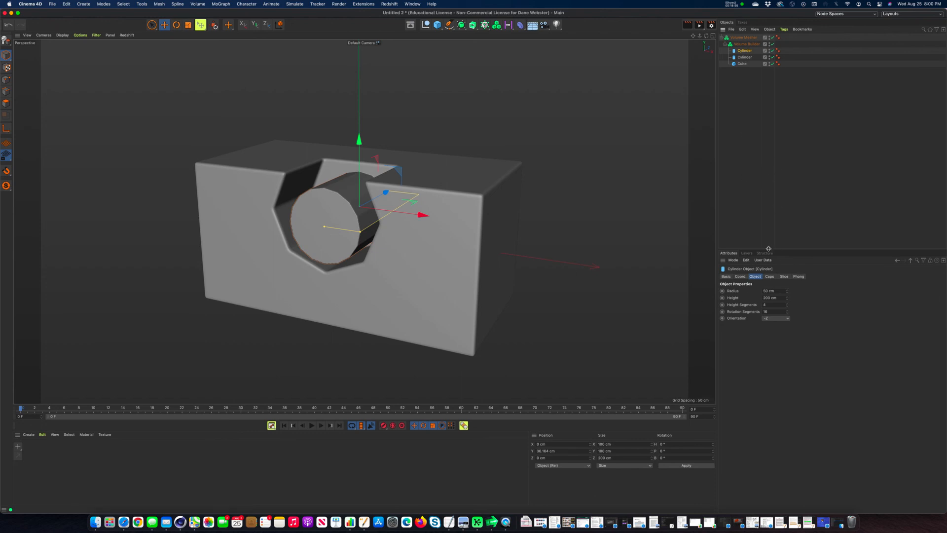
left_click(753, 45)
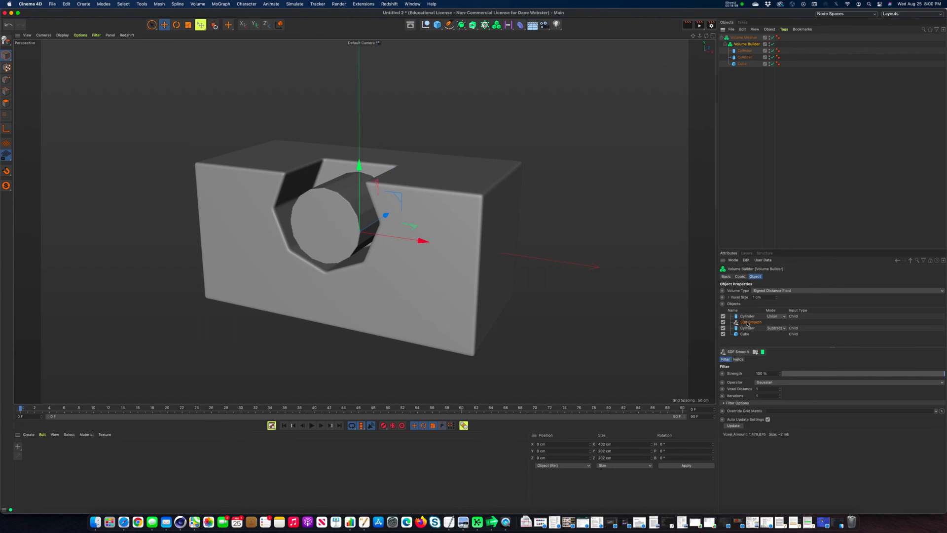
left_click_drag(747, 318, 748, 325)
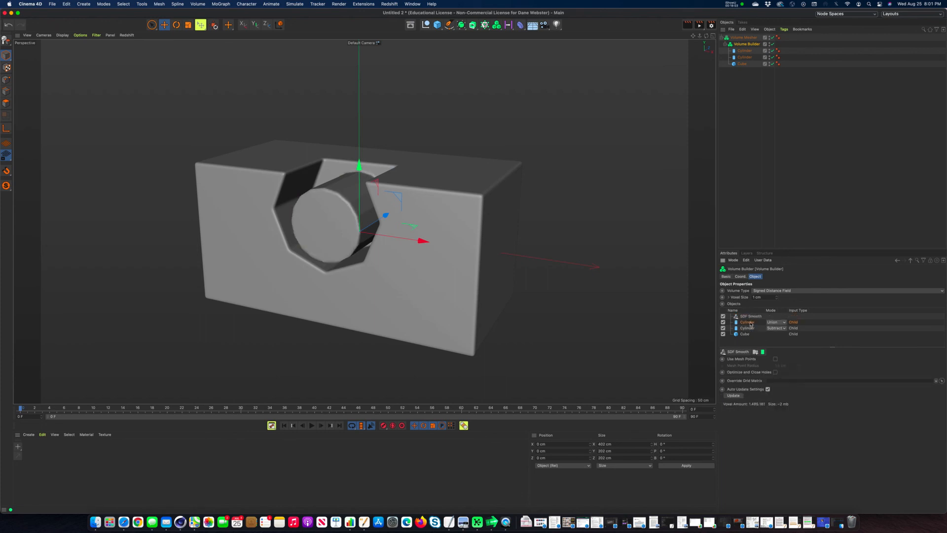
left_click(751, 318)
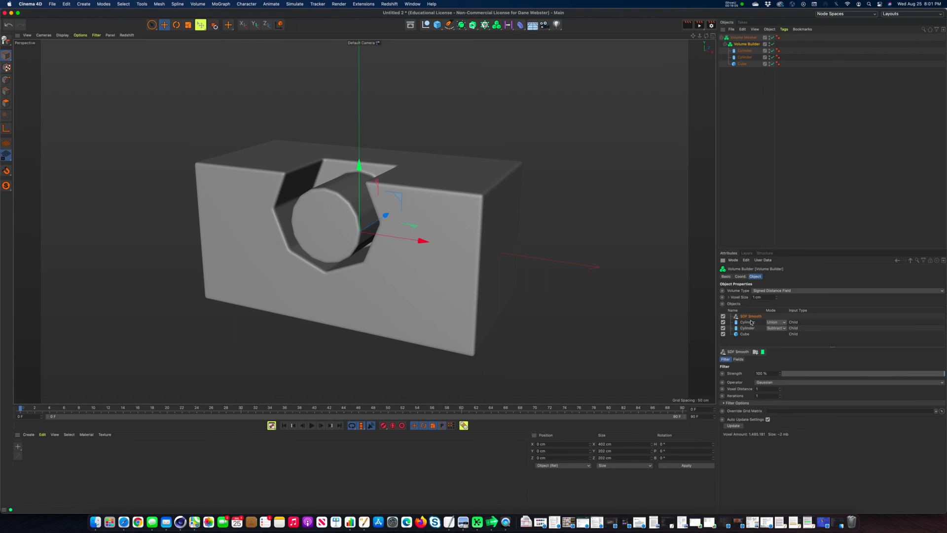
- Delete the second cylinder and select the original subtracting cylinder
left_click(751, 323)
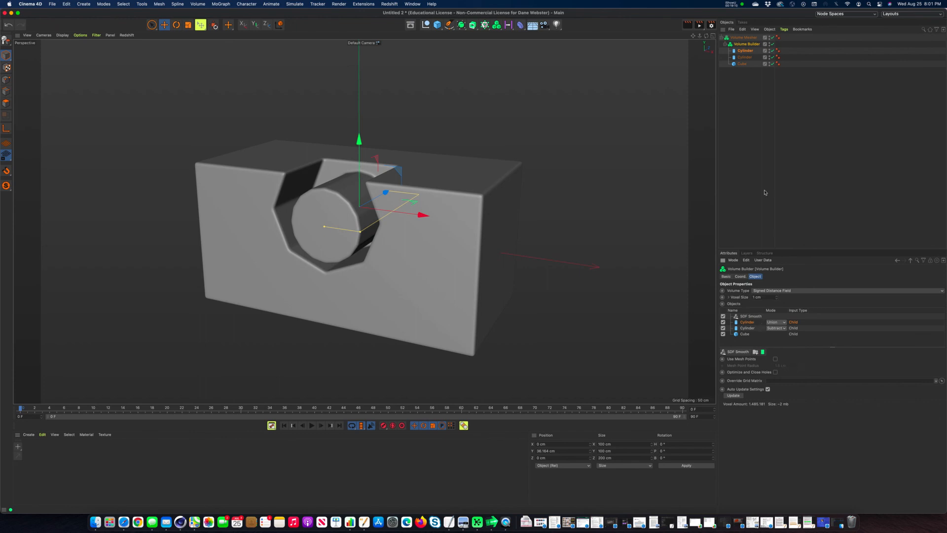
key("Delete")
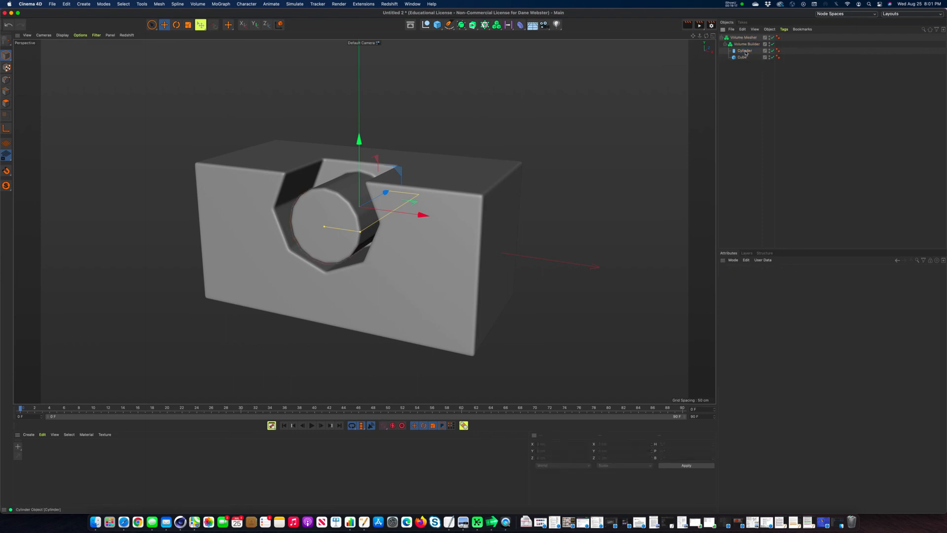
left_click(744, 51)
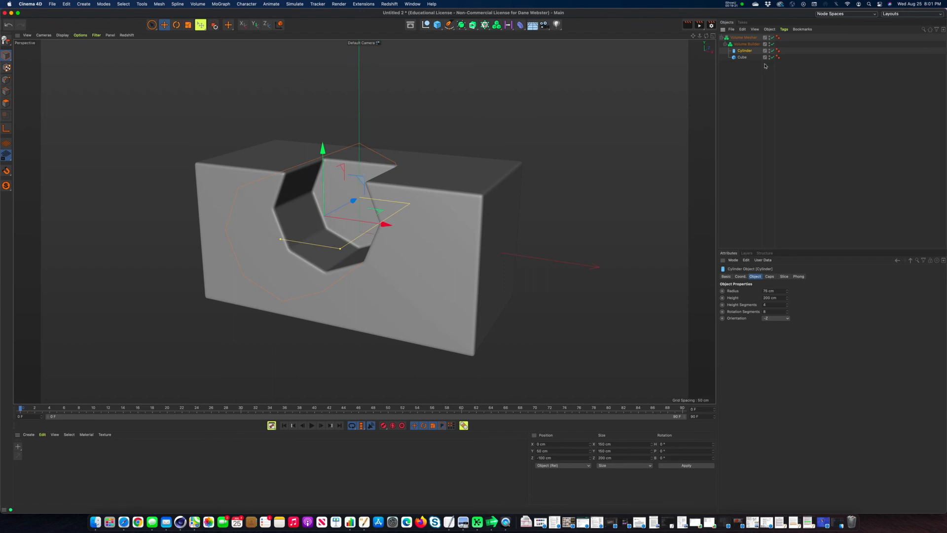
- Duplicate the subtracting cylinder inside the Volume Builder and place the copy below SDF Smooth in the objects list
left_click_drag(744, 56, 750, 52)
key("super+z")
key("super+shift+z")
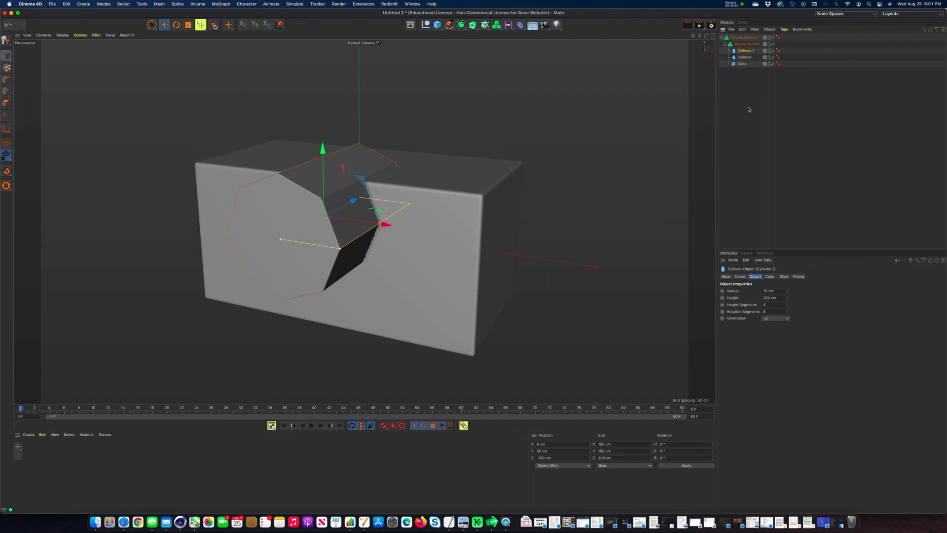
left_click(747, 44)
left_click_drag(750, 315, 773, 325)
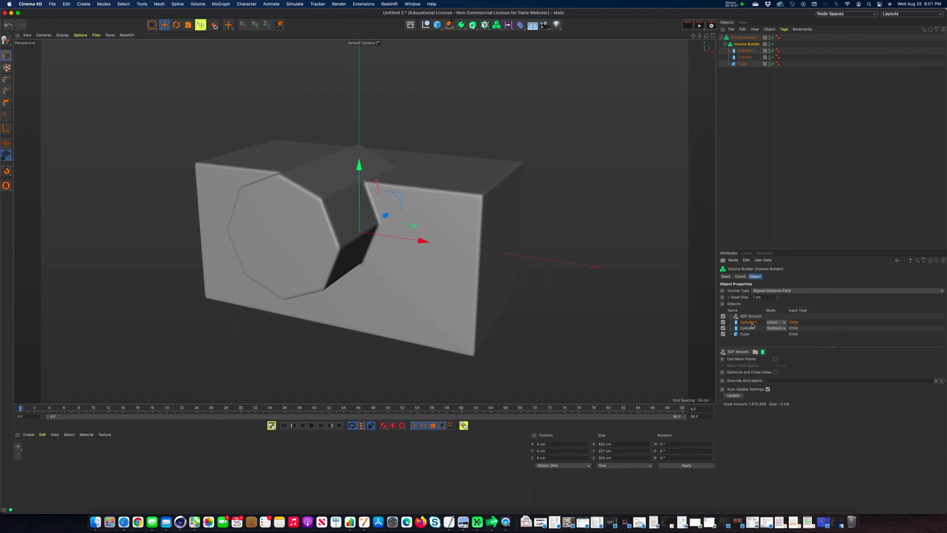
- Select the duplicated cylinder and try a radius of 70 cm
left_click(745, 51)
double_click(769, 291)
type("70")
key("Tab")
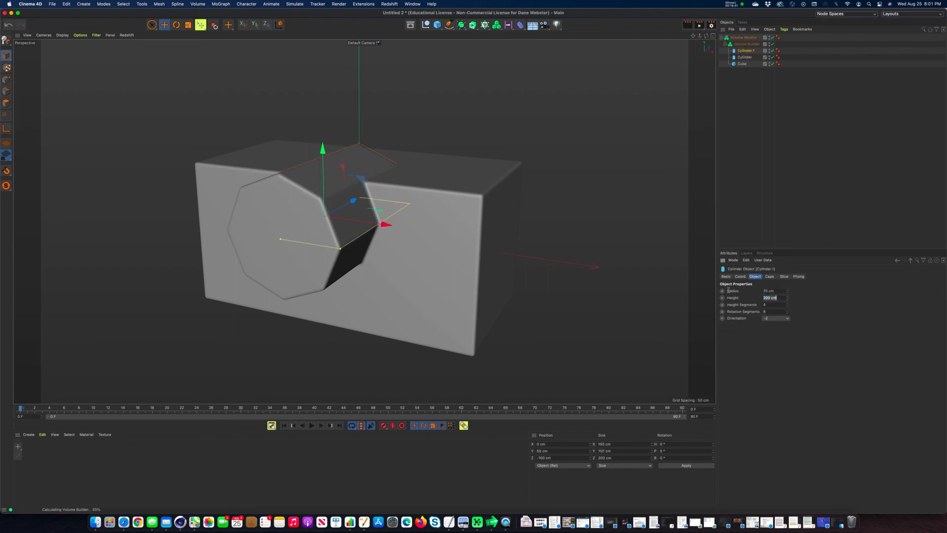
- Set the duplicated cylinder's radius to 65 cm and inspect the clearance around it in the cube's cutout
left_click_drag(414, 294, 427, 264, "alt")
scroll(433, 251, "up", 10)
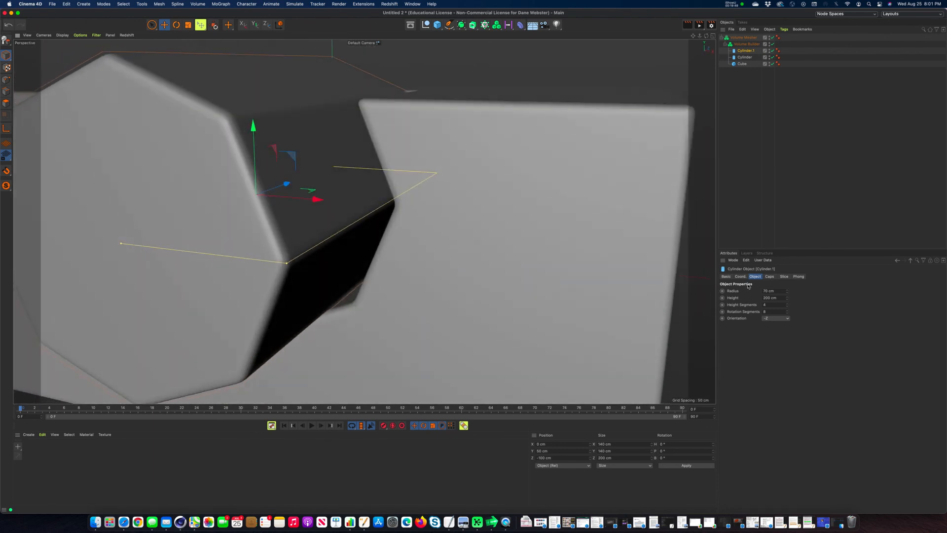
left_click(780, 291)
type("65")
key("Tab")
scroll(413, 268, "down", 10)
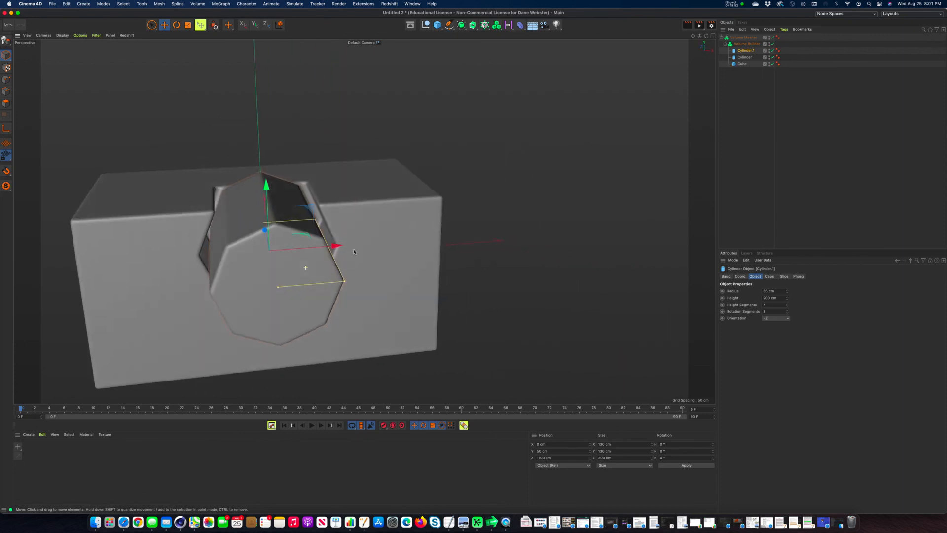
left_click_drag(353, 251, 305, 280, "alt")
scroll(311, 300, "down", 5)
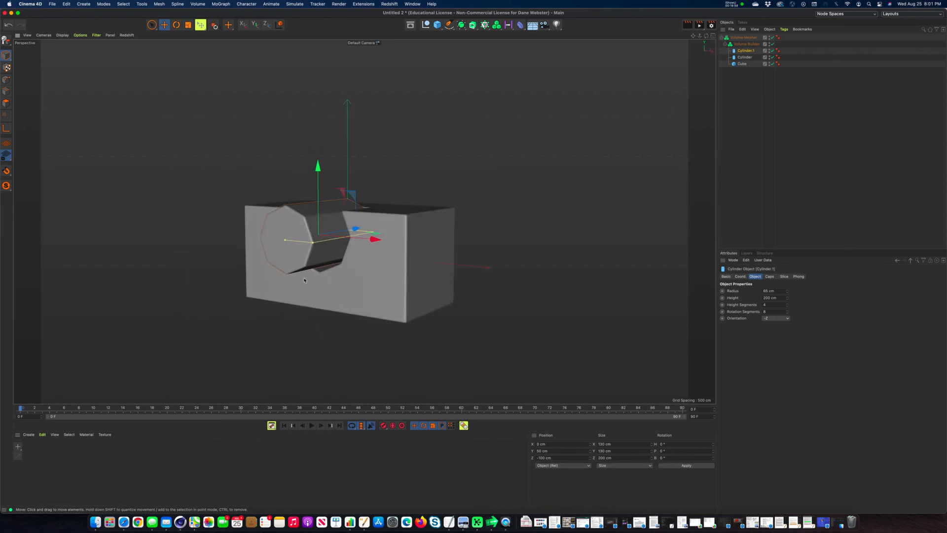